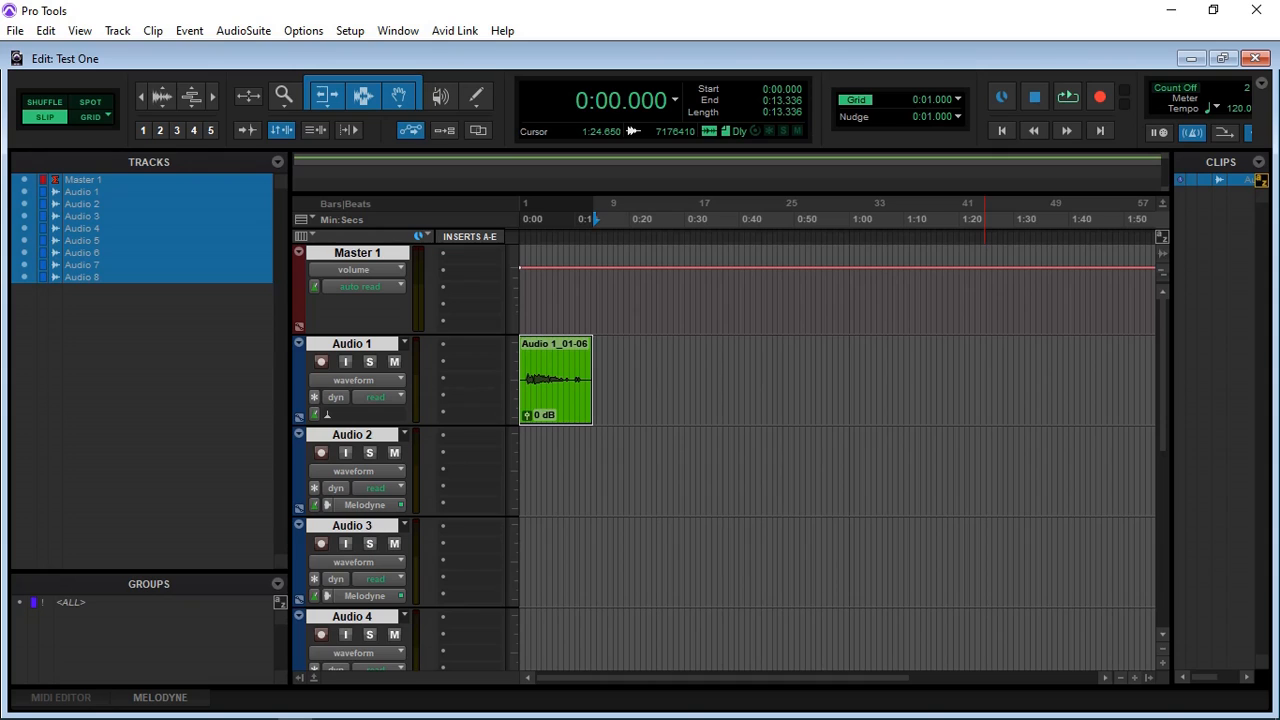
Step: Look through the AudioSuite effect categories, view the Clarity Vx Mono noise reduction plug-in and close it
{"action": "left_click", "coordinate": [244, 32]}
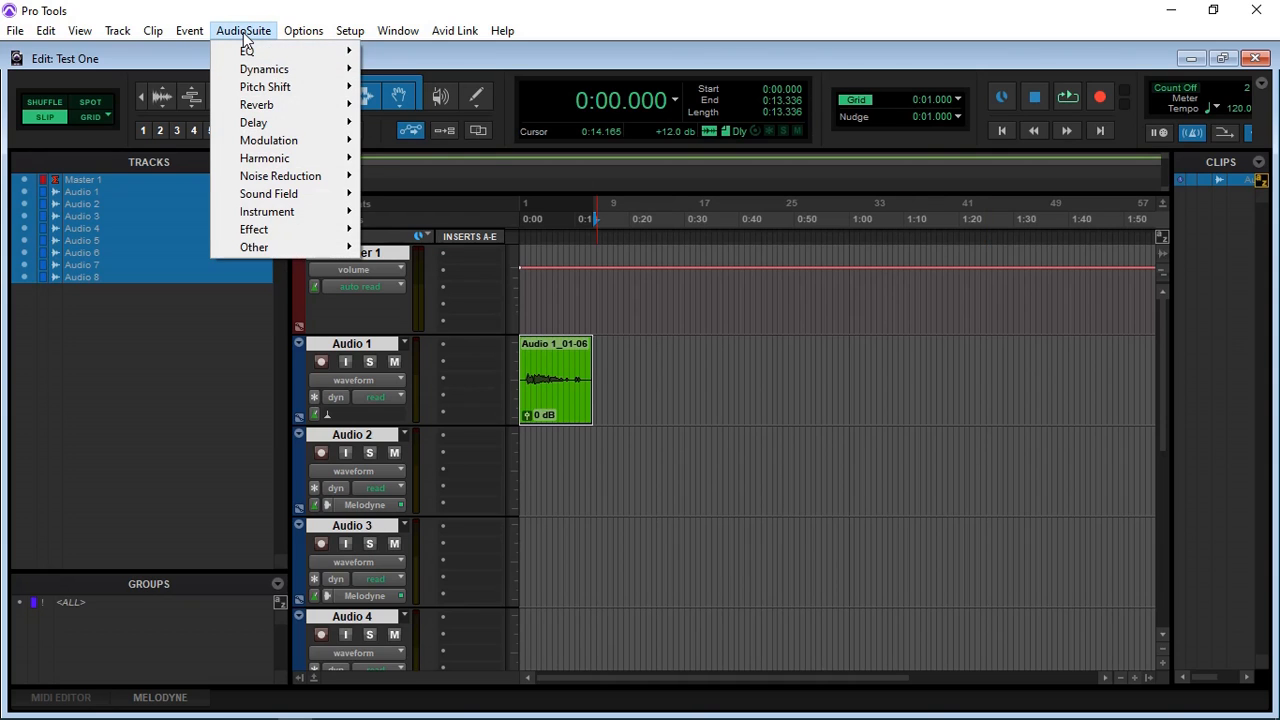
{"action": "mouse_move", "coordinate": [258, 56]}
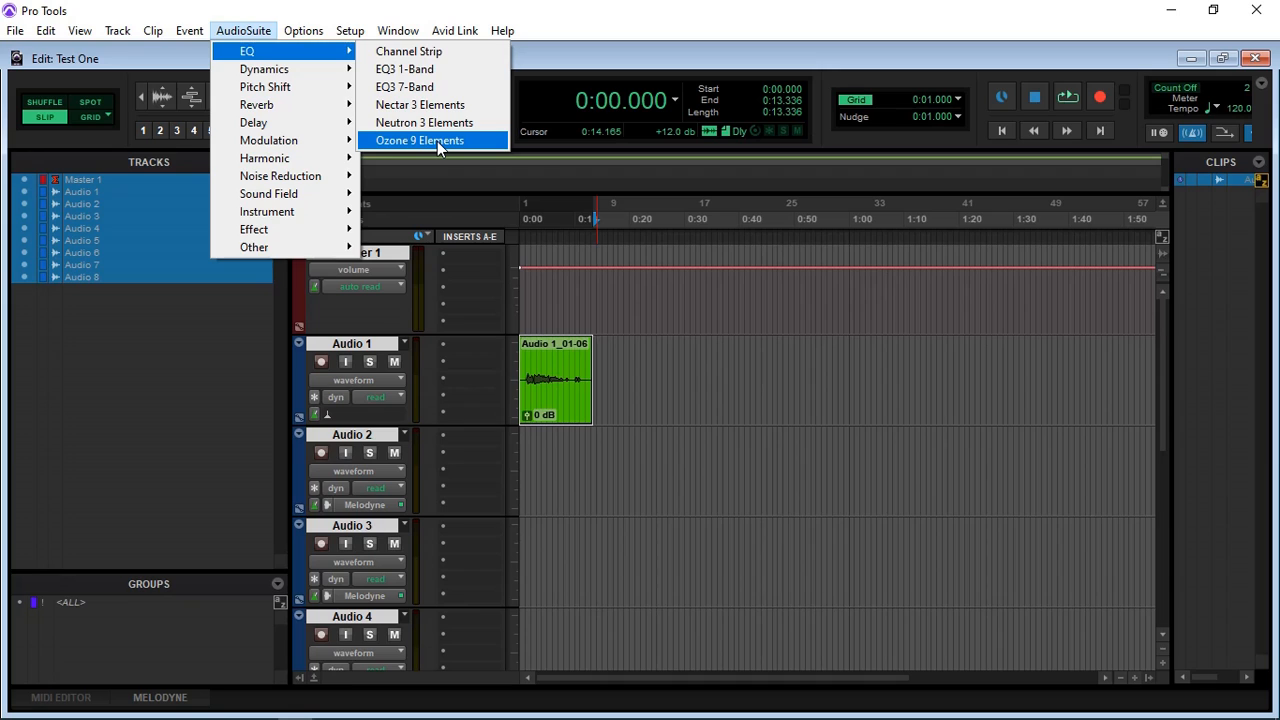
{"action": "mouse_move", "coordinate": [293, 77]}
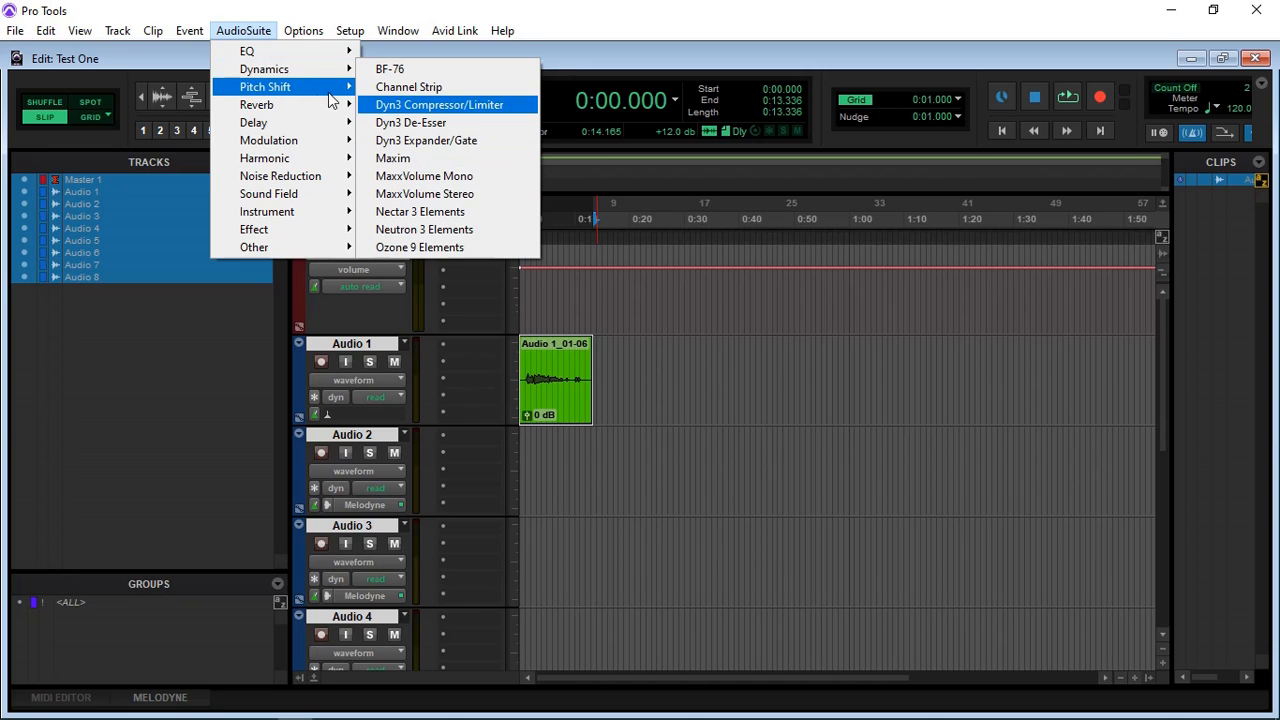
{"action": "mouse_move", "coordinate": [316, 106]}
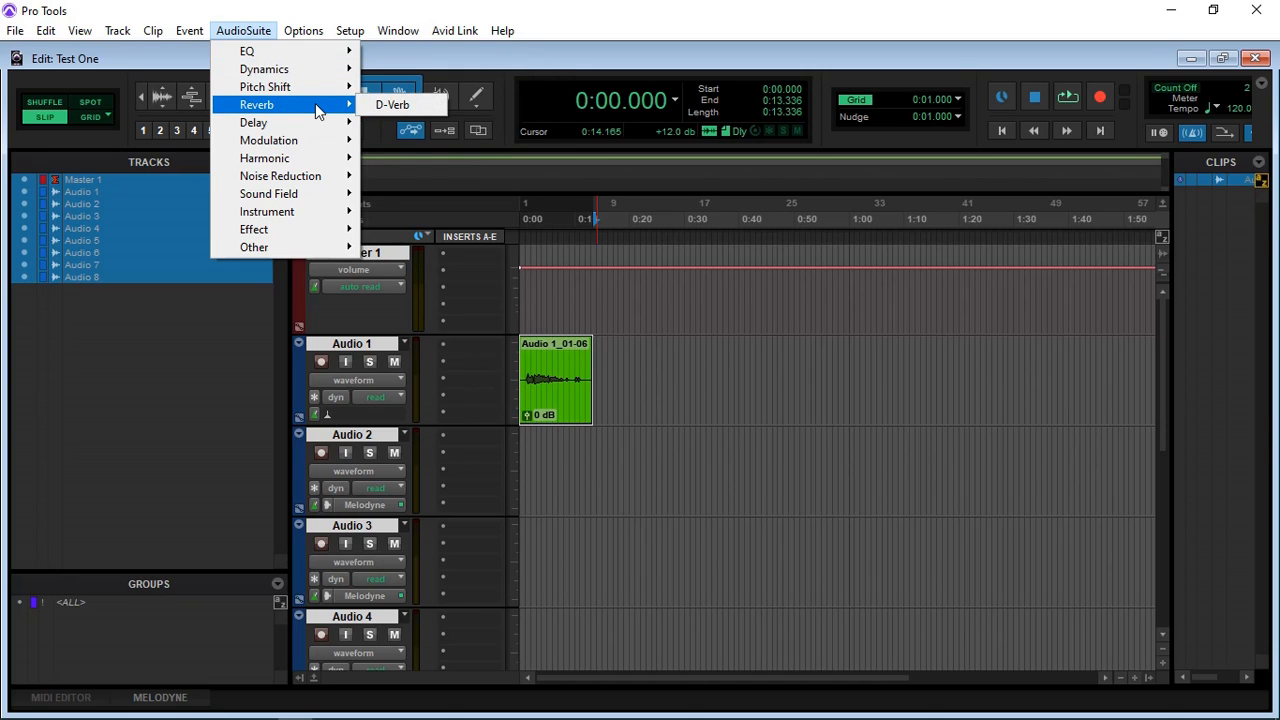
{"action": "mouse_move", "coordinate": [293, 250]}
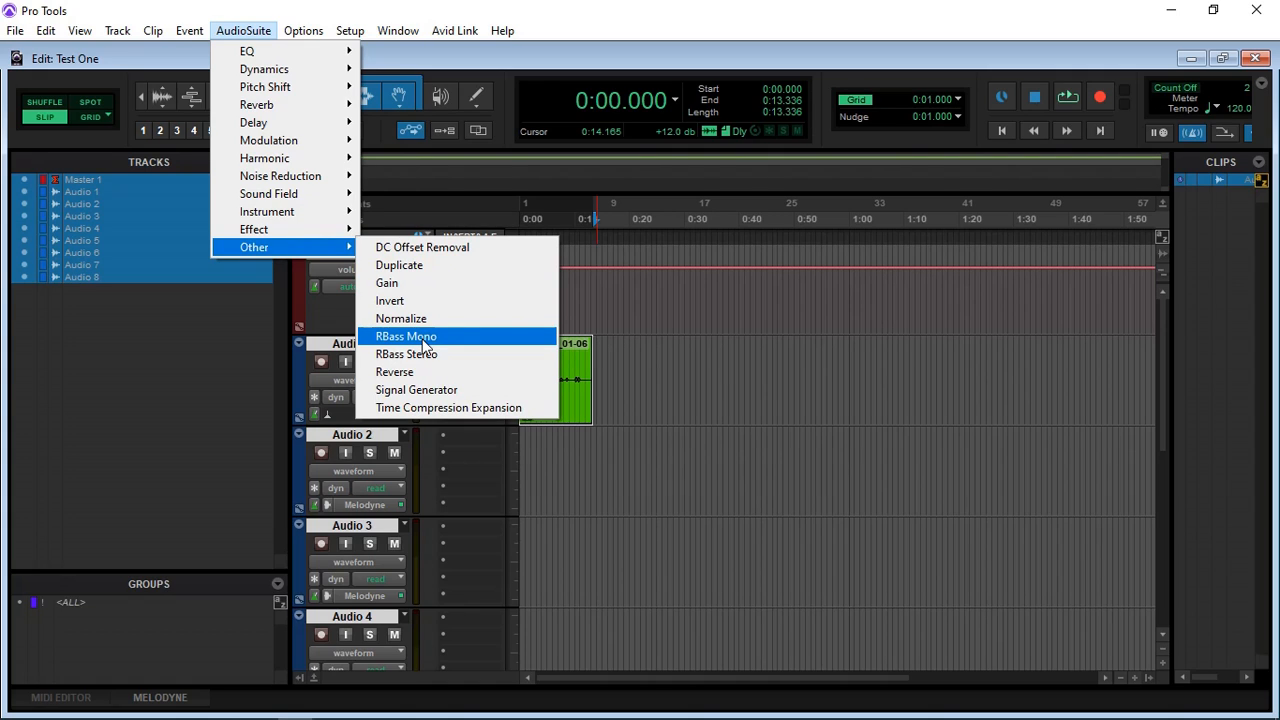
{"action": "mouse_move", "coordinate": [266, 234]}
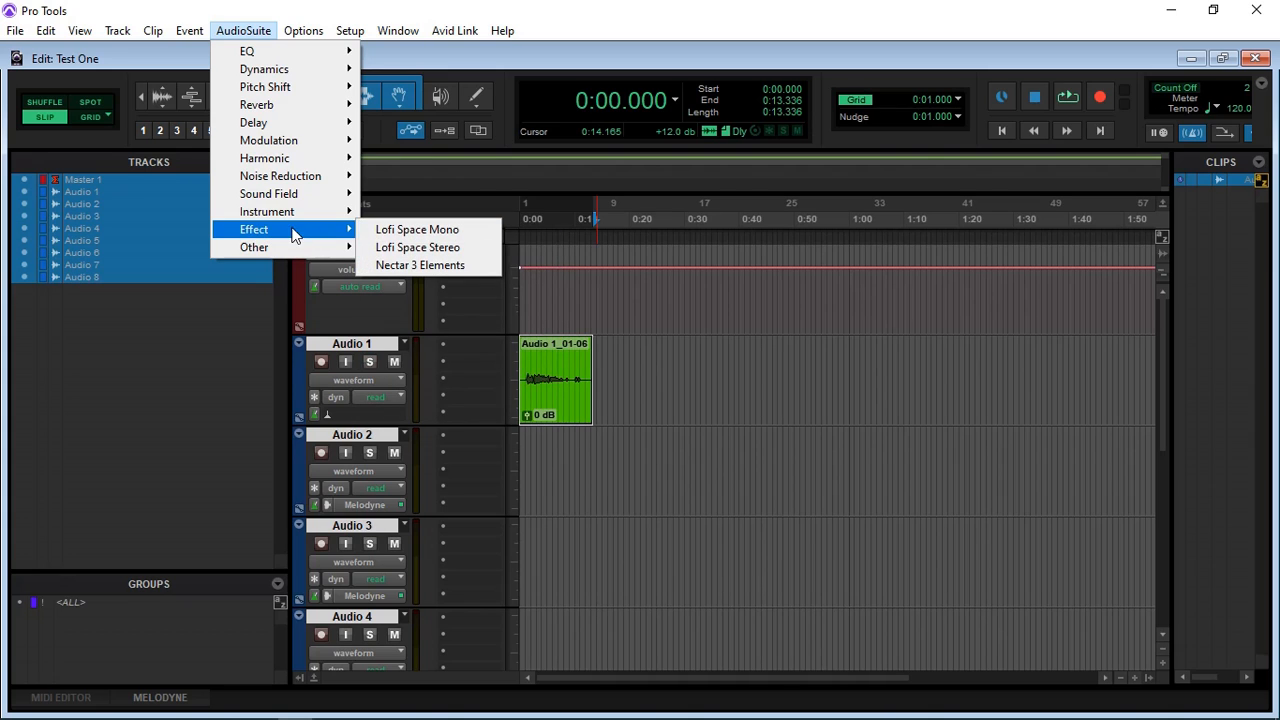
{"action": "mouse_move", "coordinate": [281, 195]}
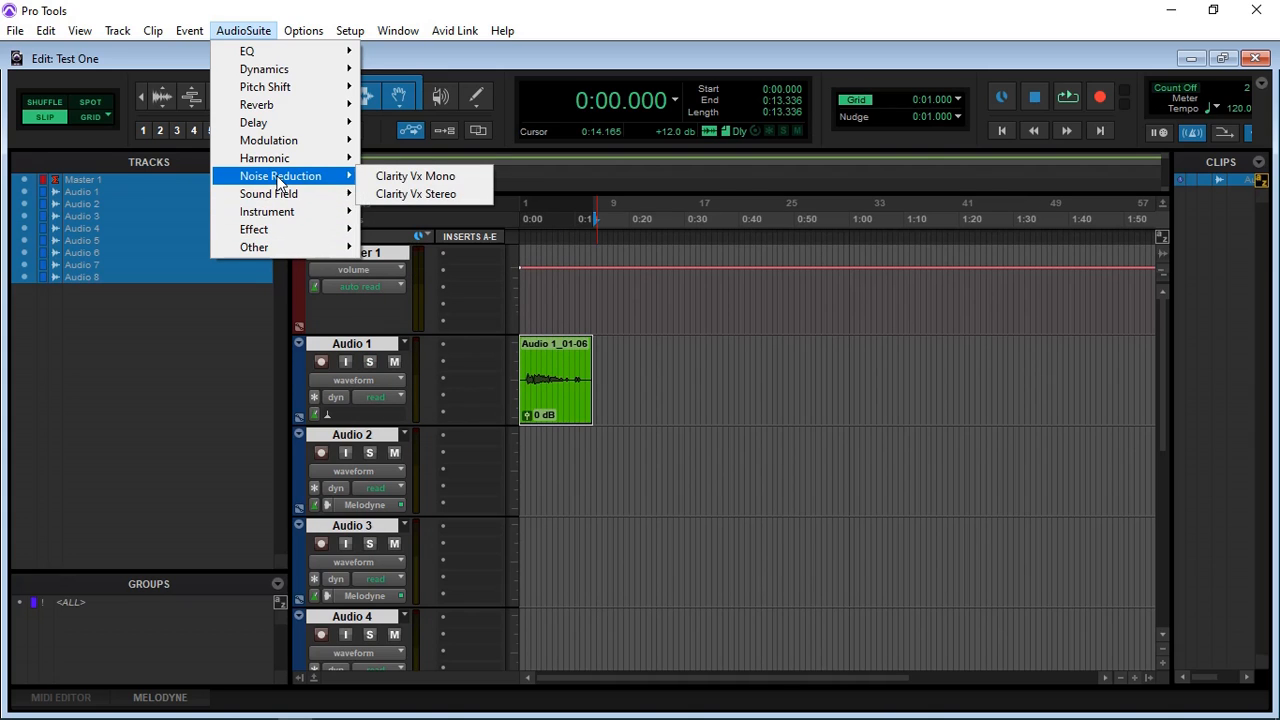
{"action": "left_click", "coordinate": [416, 177]}
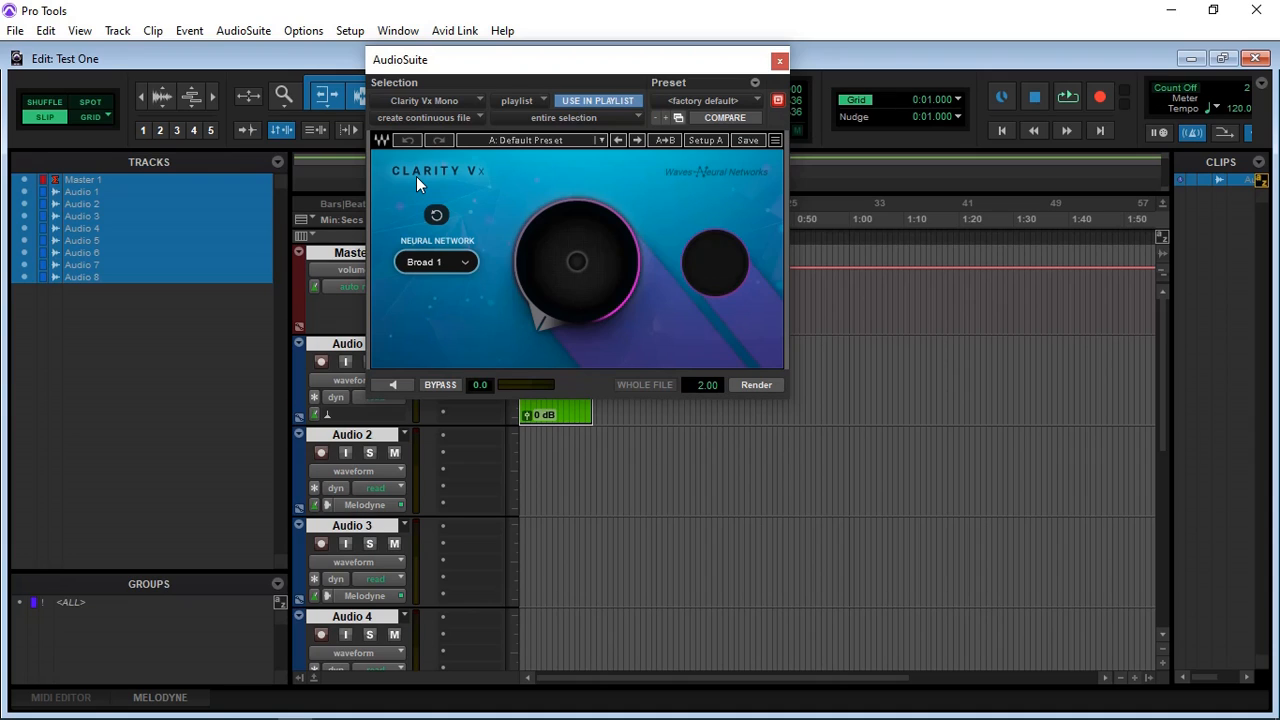
{"action": "left_click", "coordinate": [778, 61]}
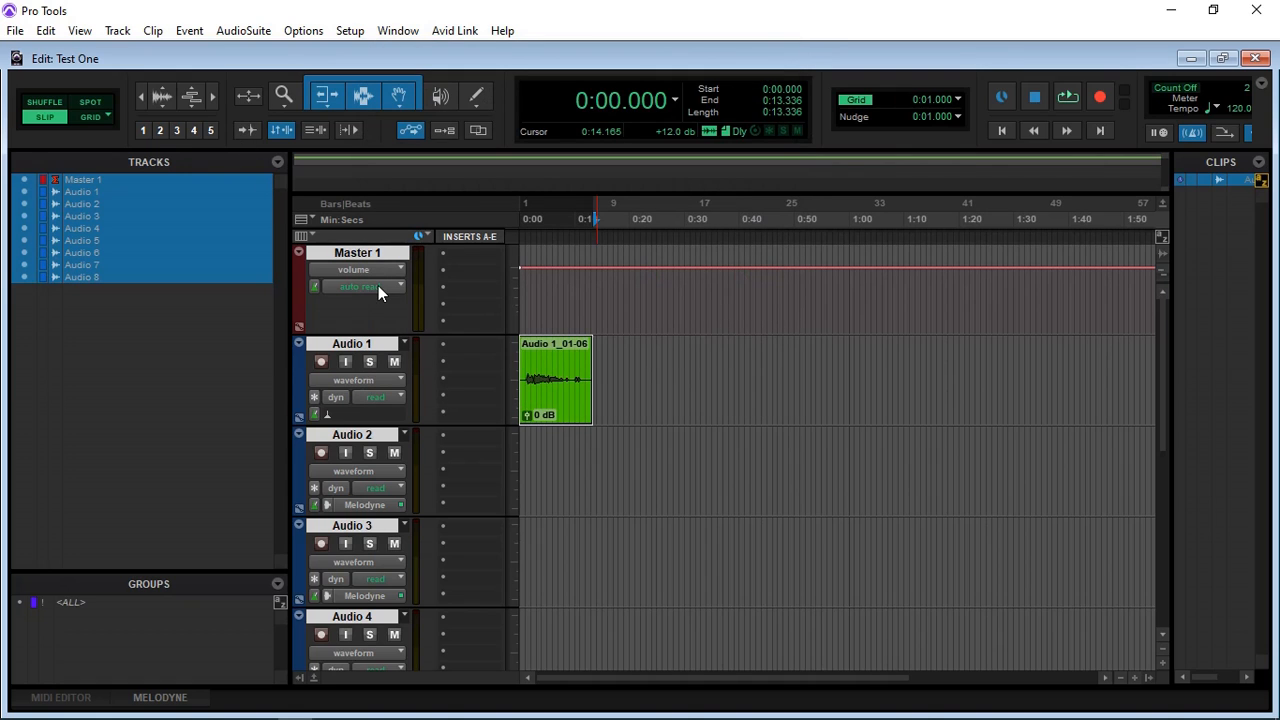
Step: Create one new stereo instrument track in ticks with the name Inst
{"action": "left_click", "coordinate": [118, 31]}
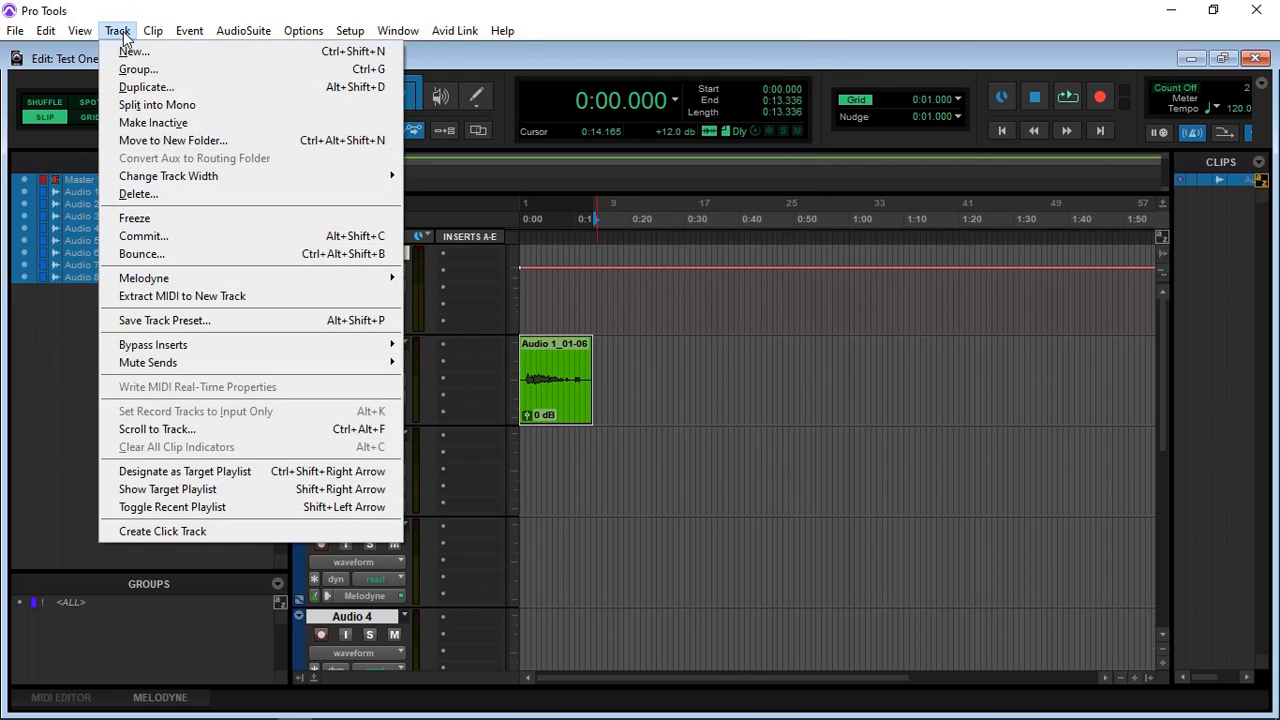
{"action": "left_click", "coordinate": [141, 54]}
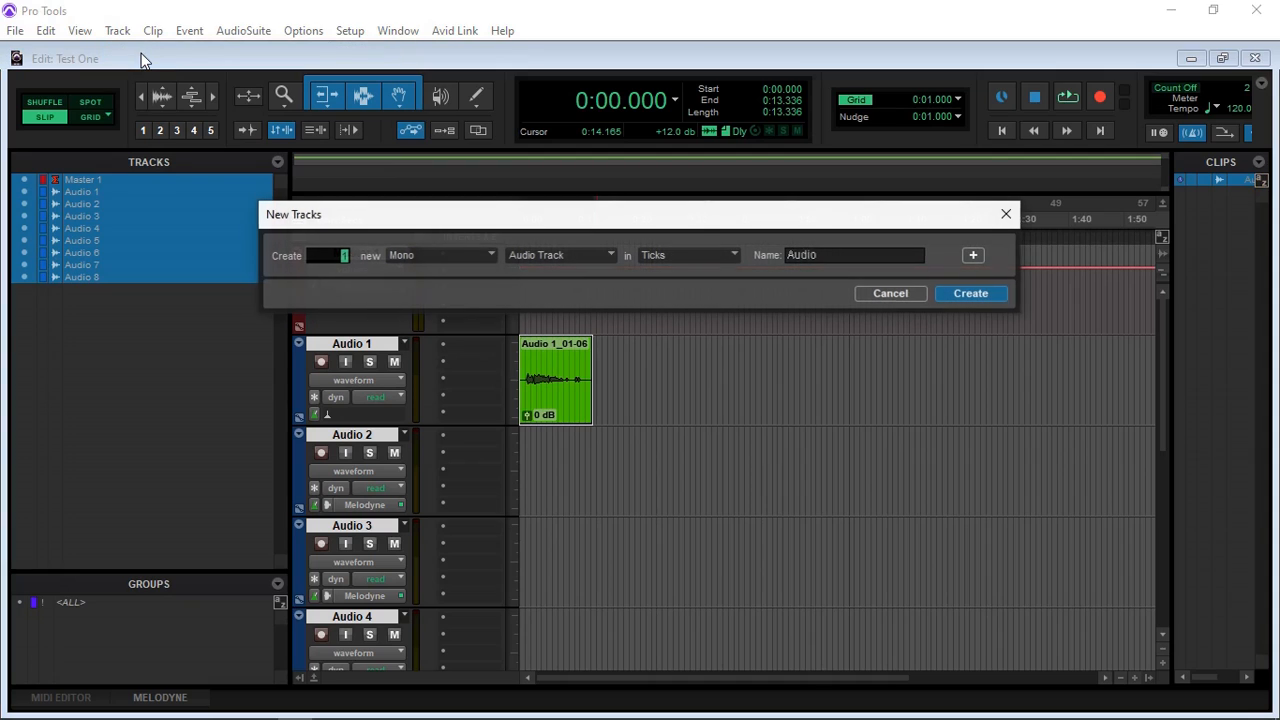
{"action": "left_click", "coordinate": [597, 256]}
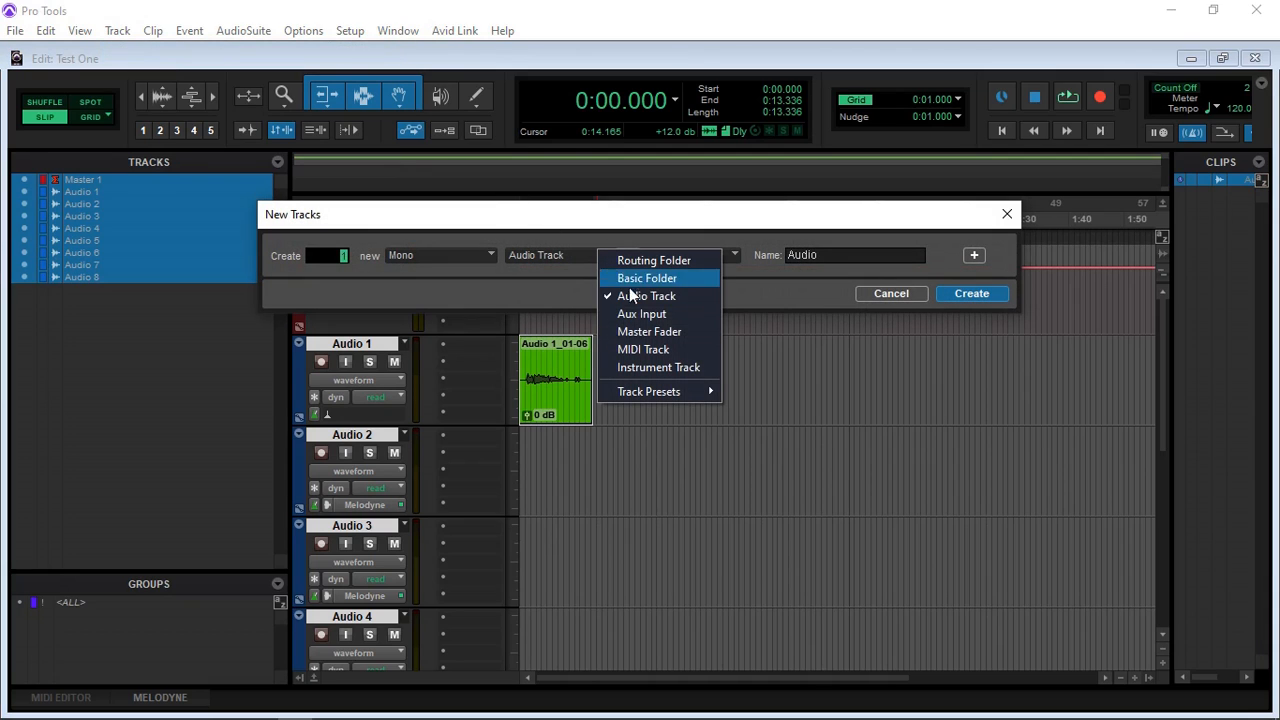
{"action": "left_click", "coordinate": [666, 367]}
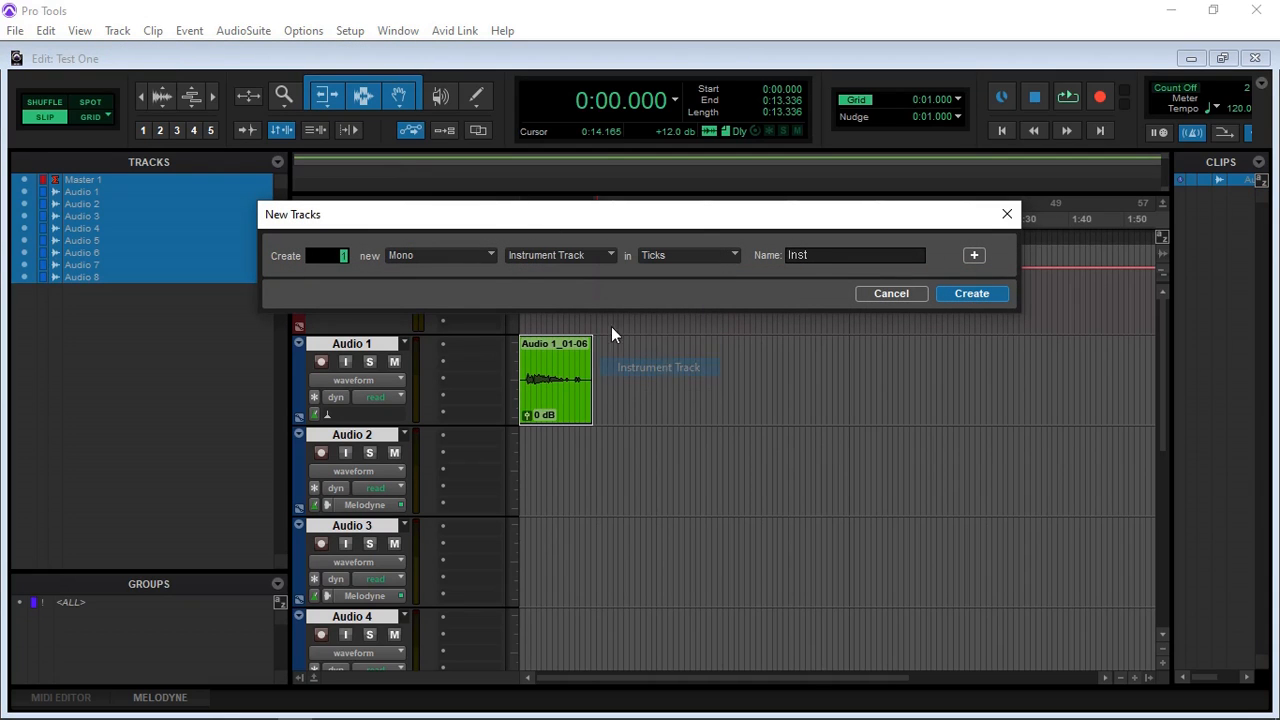
{"action": "left_click", "coordinate": [488, 257]}
{"action": "left_click", "coordinate": [519, 278]}
{"action": "left_click", "coordinate": [972, 293]}
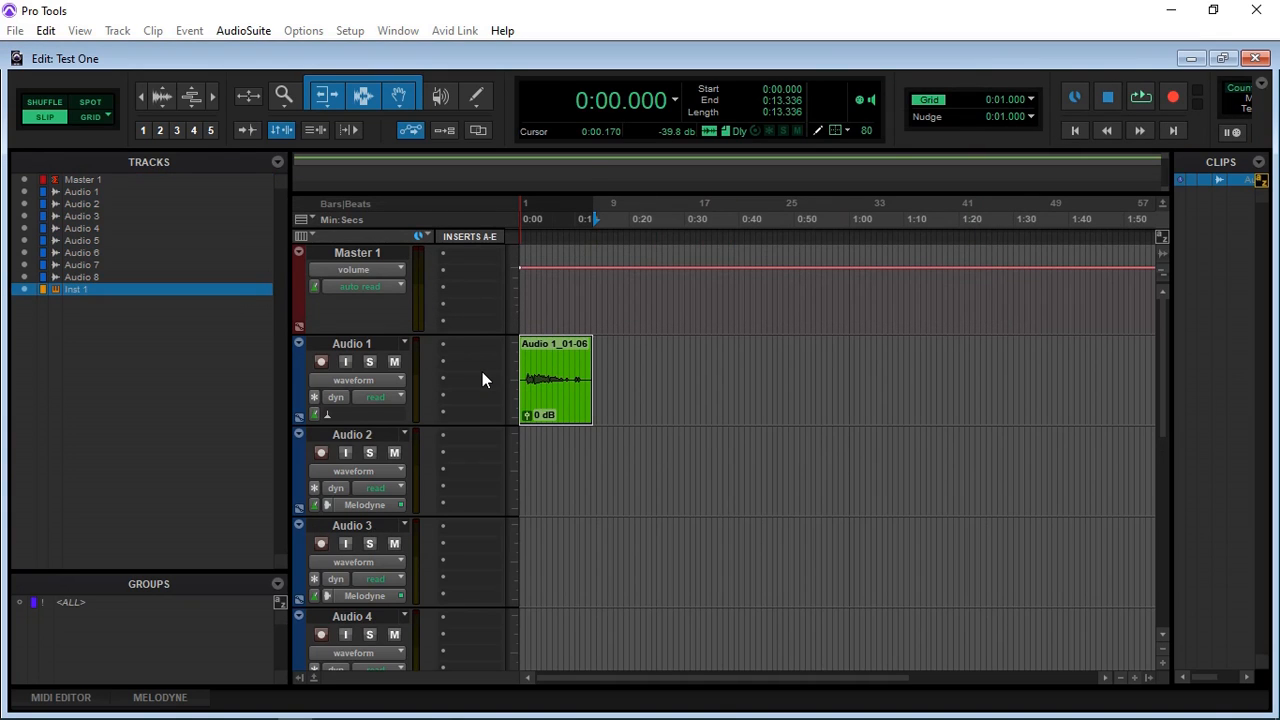
Step: Load the multichannel instrument plug-in Lounge Lizard Session 4 (stereo) into the first insert slot of the Inst 1 track
{"action": "scroll", "coordinate": [482, 379], "scroll_direction": "down", "scroll_amount": 5}
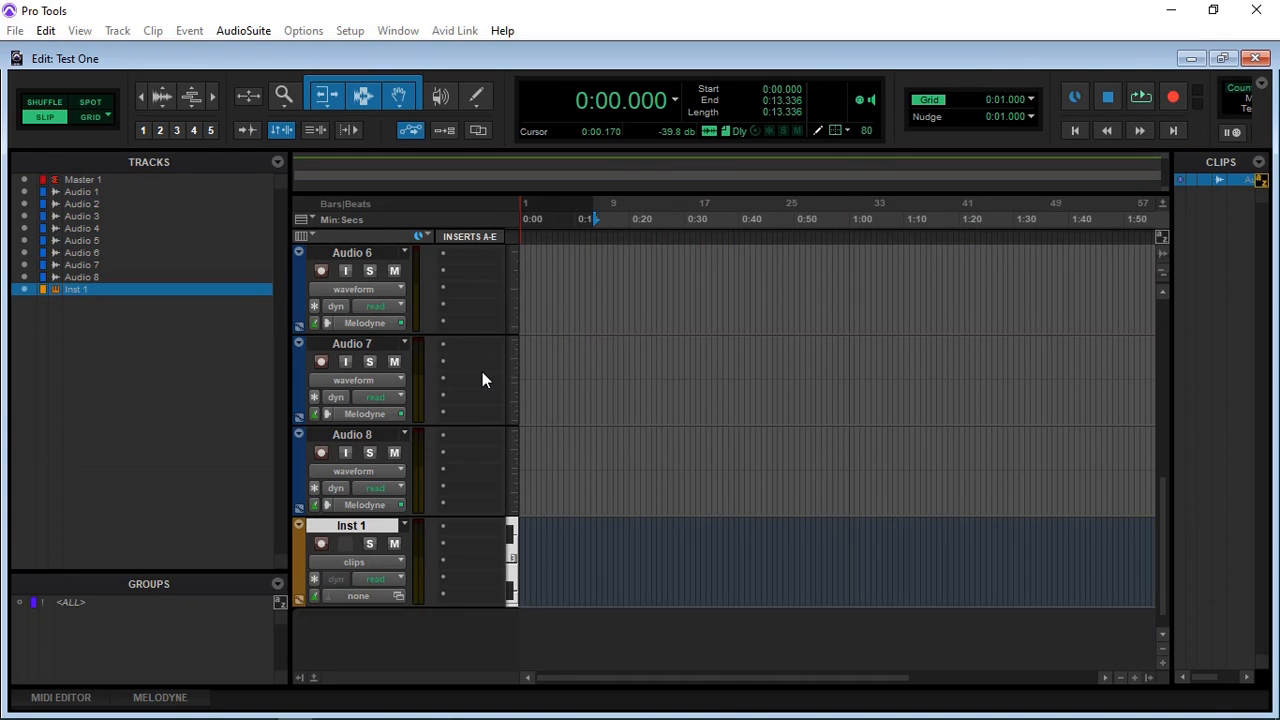
{"action": "left_click", "coordinate": [476, 526]}
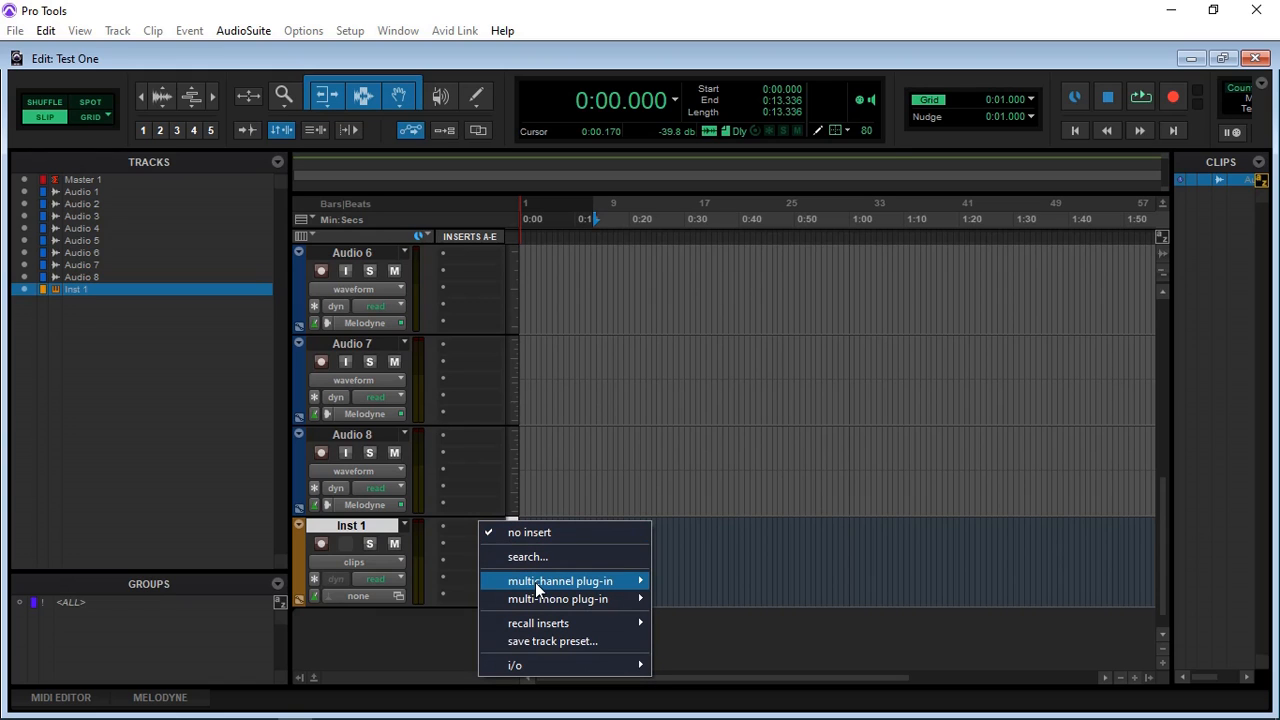
{"action": "mouse_move", "coordinate": [535, 582]}
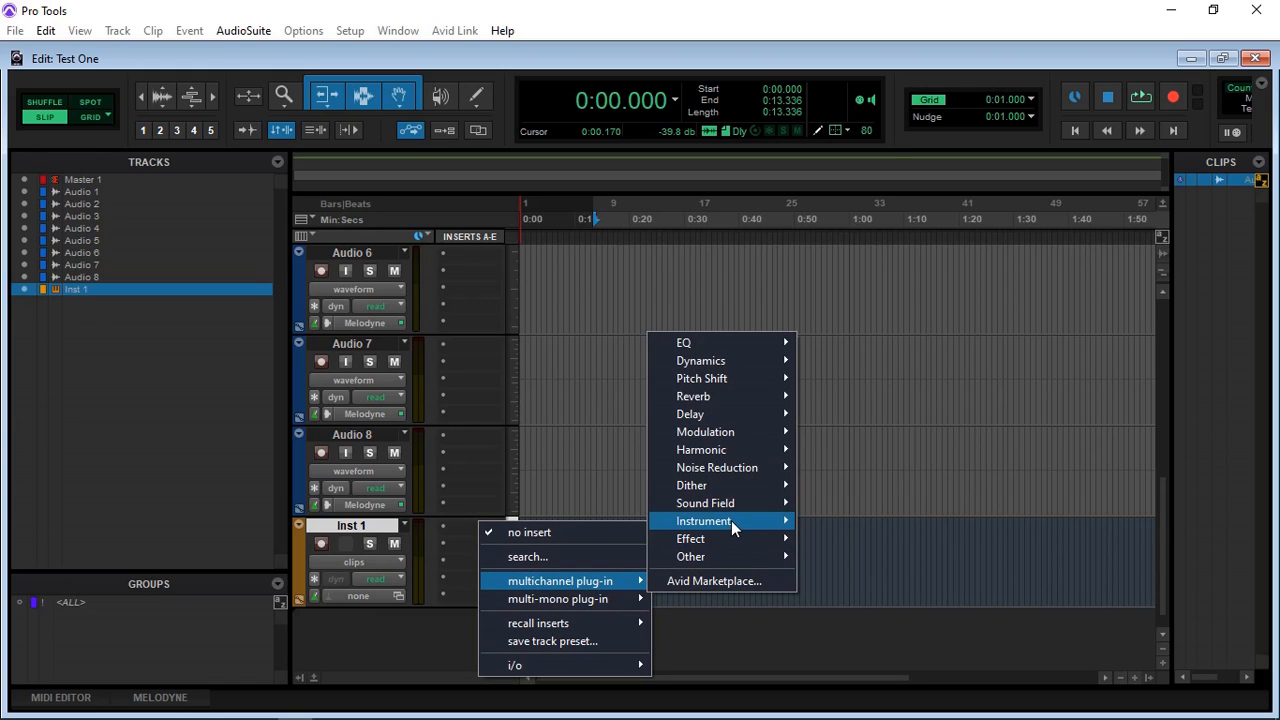
{"action": "mouse_move", "coordinate": [731, 520]}
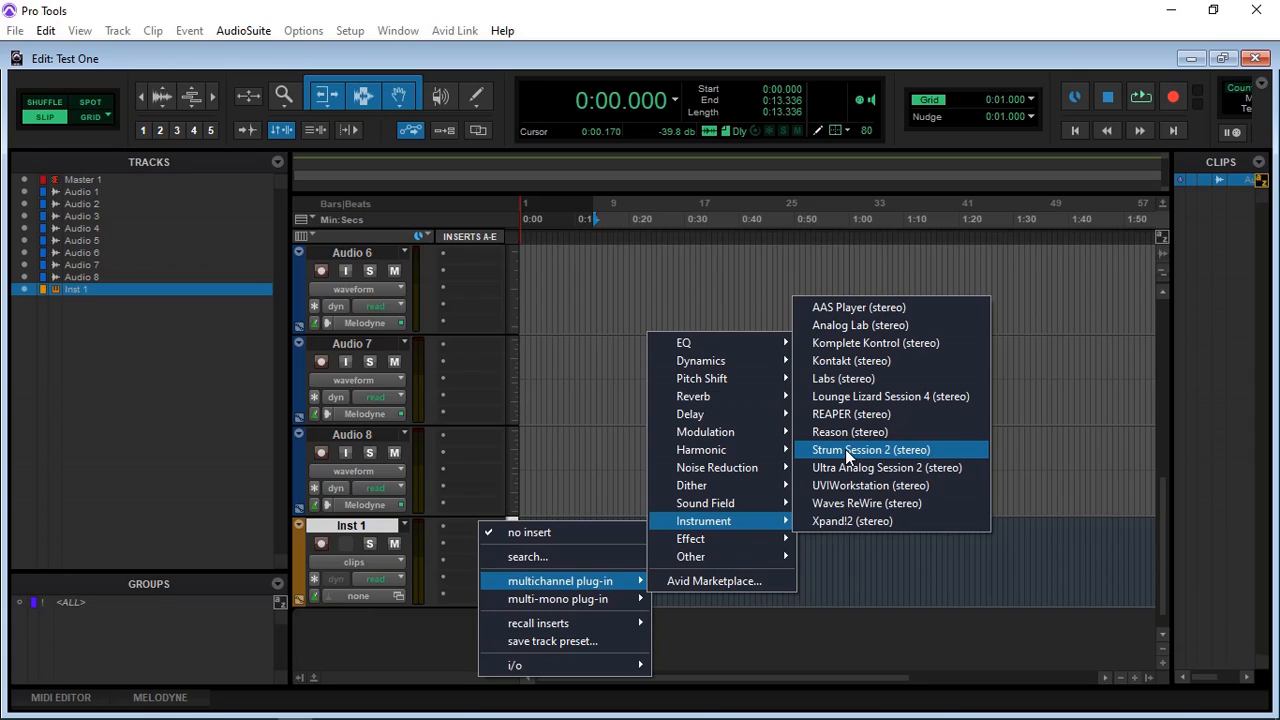
{"action": "left_click", "coordinate": [856, 396]}
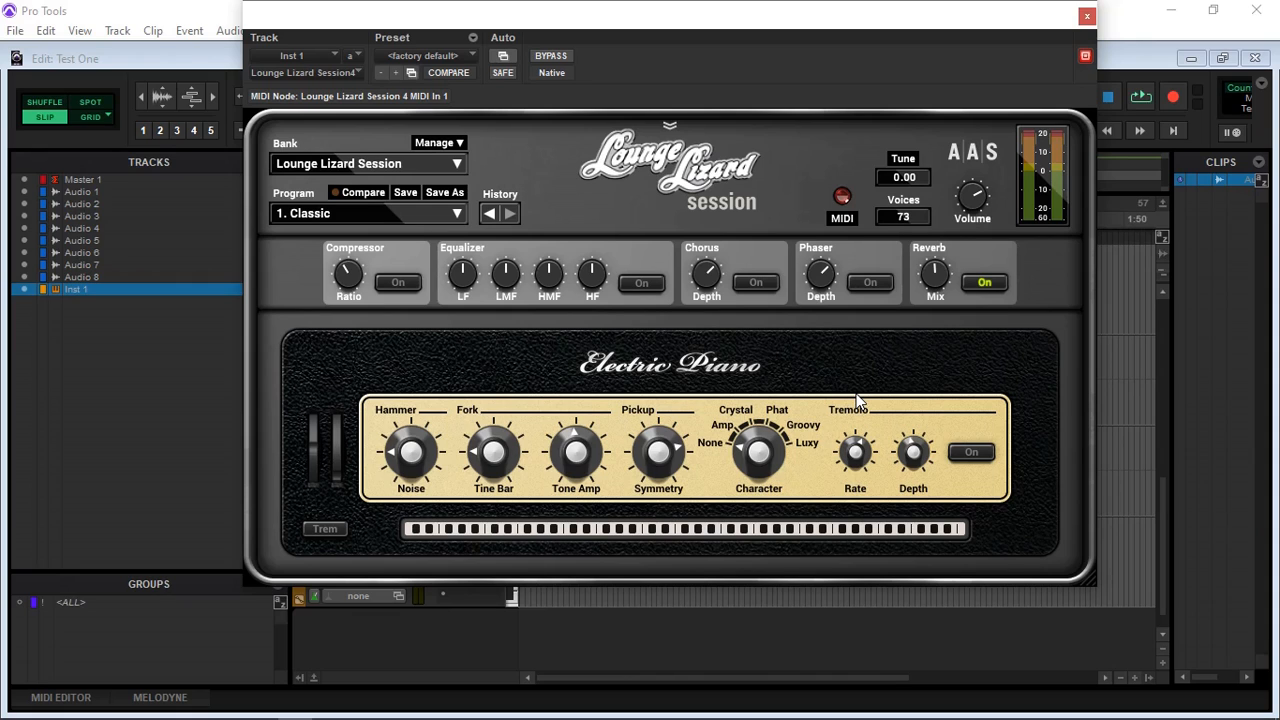
Step: Audition a few notes on the Lounge Lizard electric piano's on-screen keyboard and close the plug-in window
{"action": "left_click", "coordinate": [643, 532]}
{"action": "left_click", "coordinate": [665, 529]}
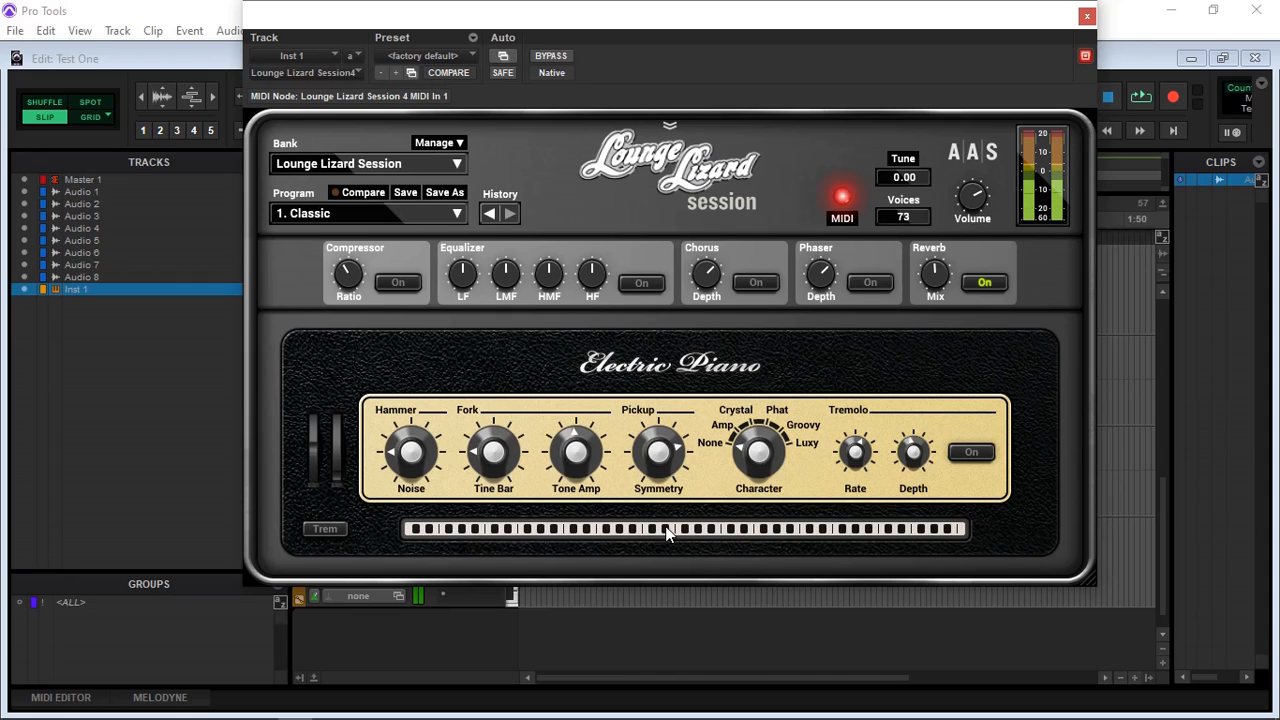
{"action": "left_click", "coordinate": [713, 528]}
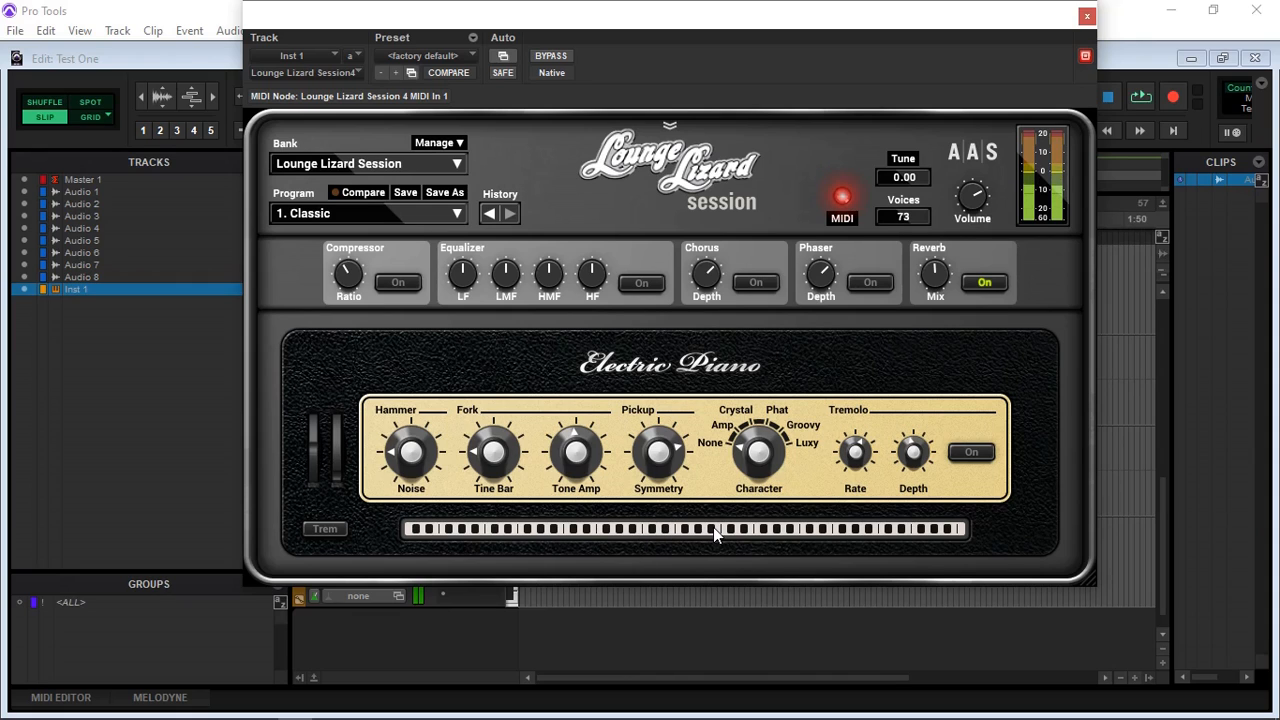
{"action": "left_click", "coordinate": [1087, 20]}
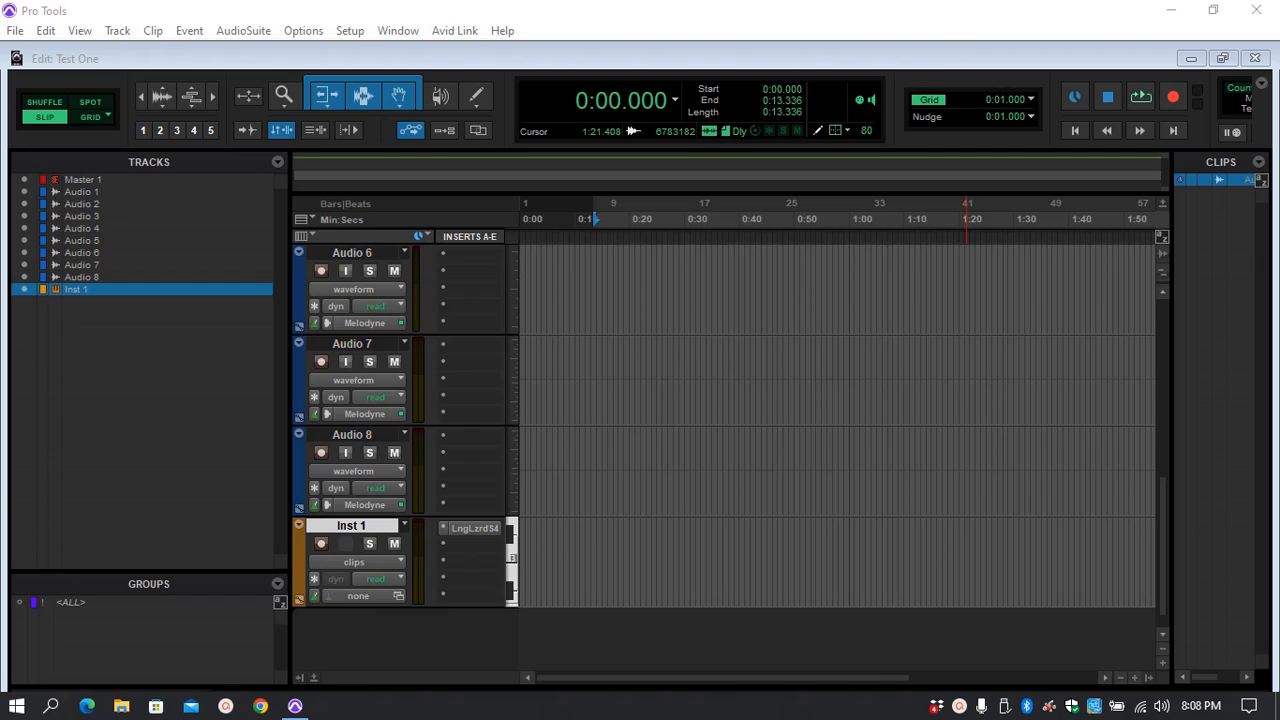
Step: Save the Test One session under its current name
{"action": "left_click", "coordinate": [15, 30]}
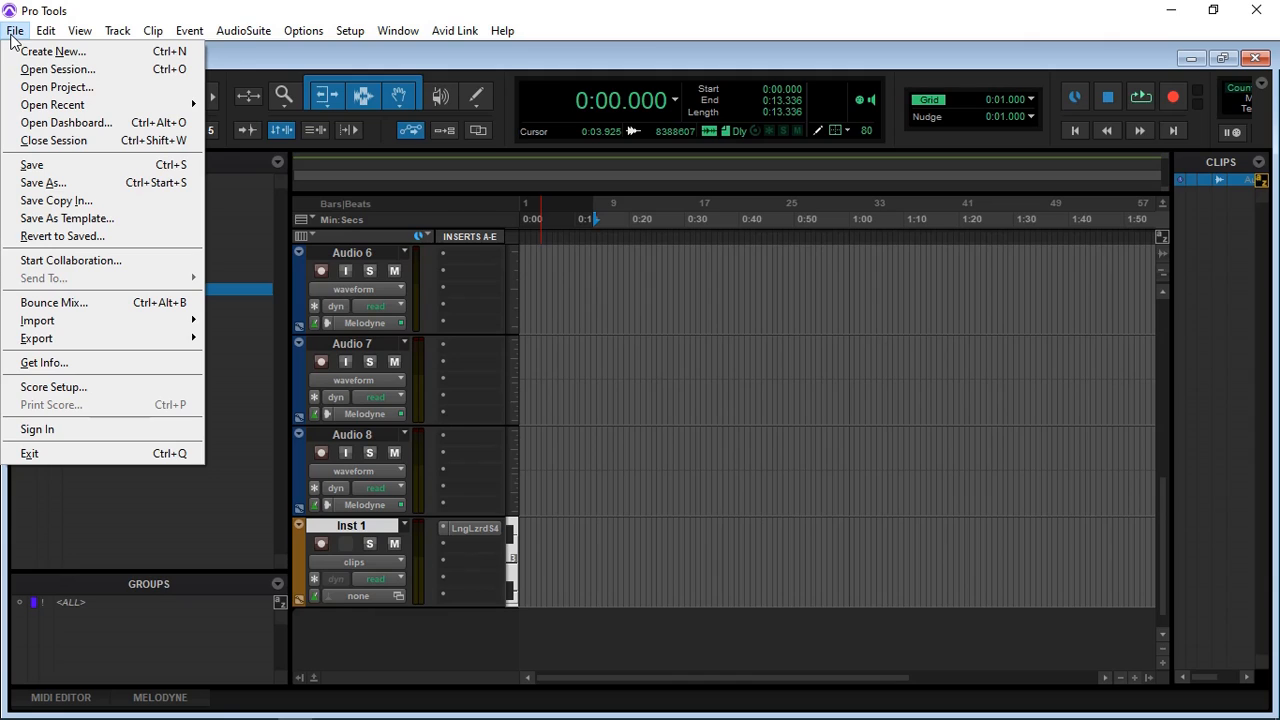
{"action": "left_click", "coordinate": [48, 166]}
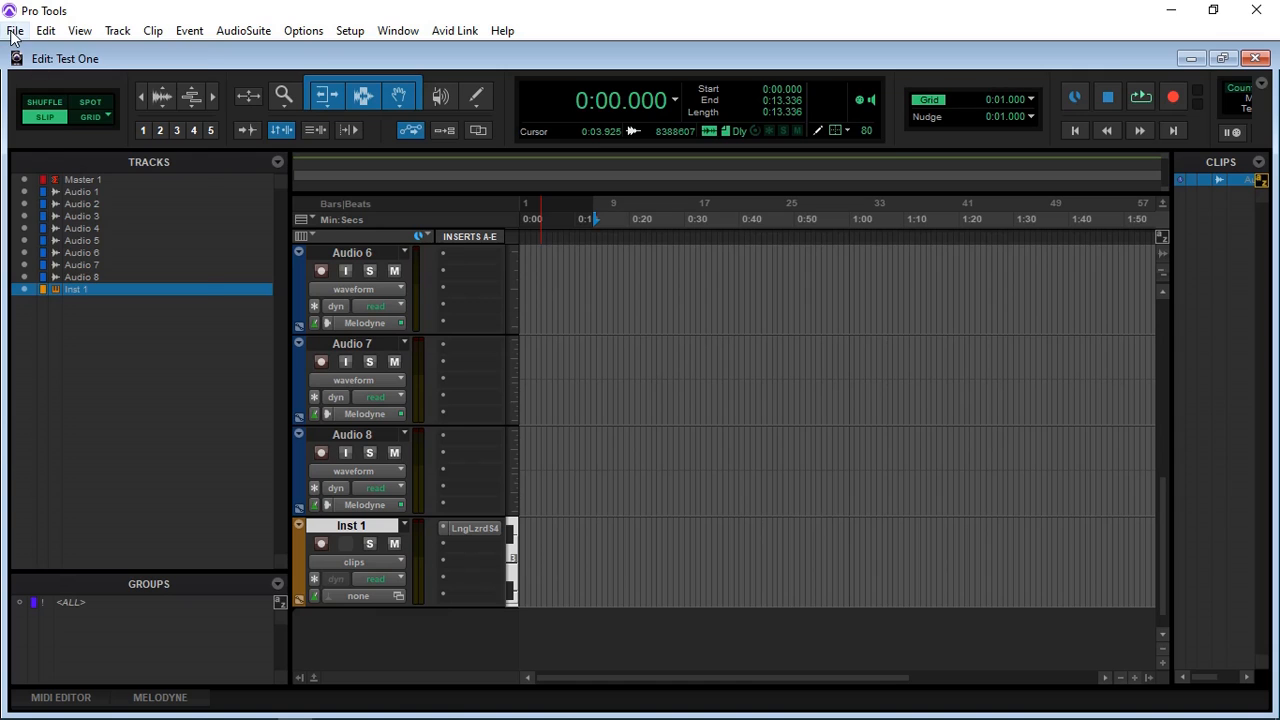
{"action": "left_click", "coordinate": [15, 30]}
{"action": "left_click", "coordinate": [57, 188]}
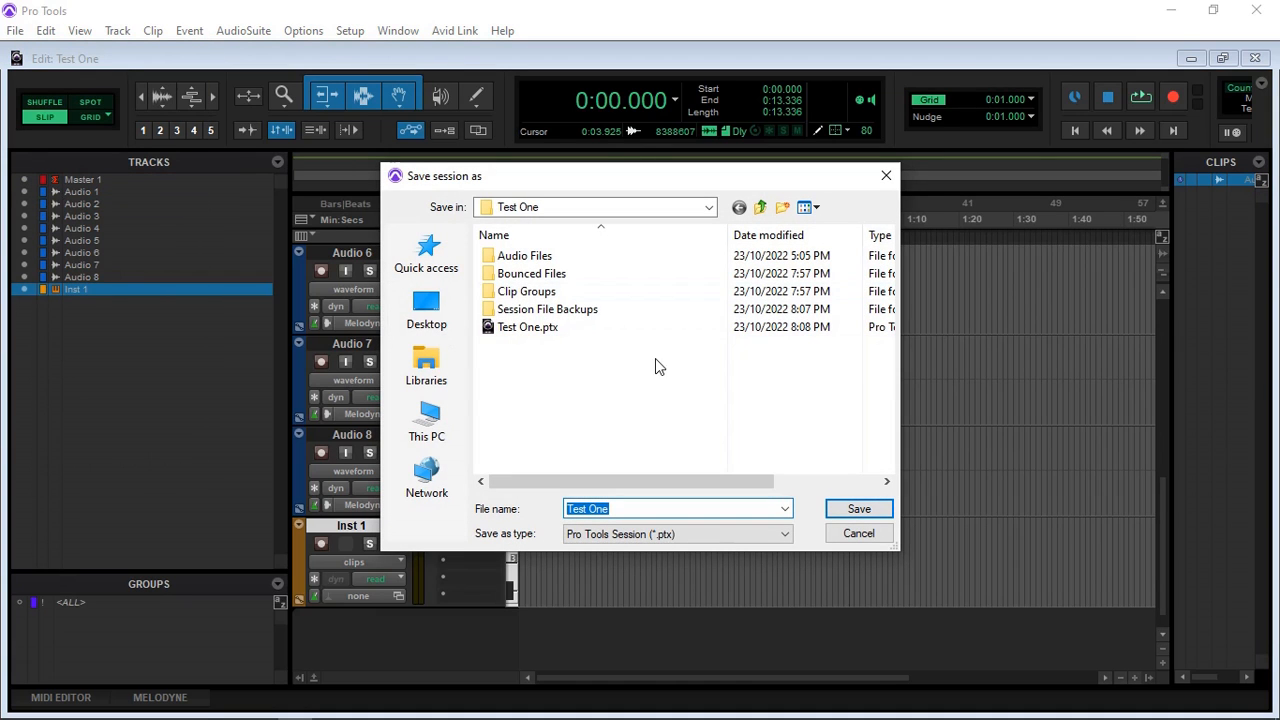
{"action": "left_click", "coordinate": [860, 534]}
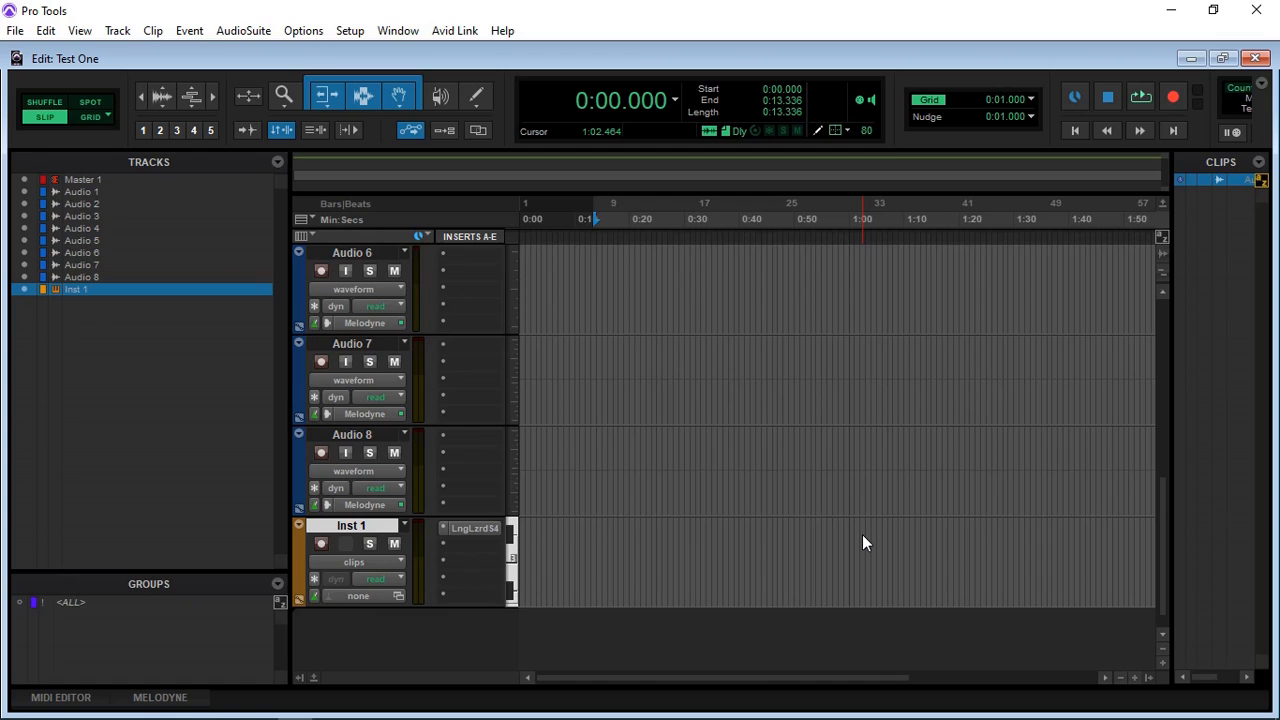
{"action": "left_click", "coordinate": [15, 31]}
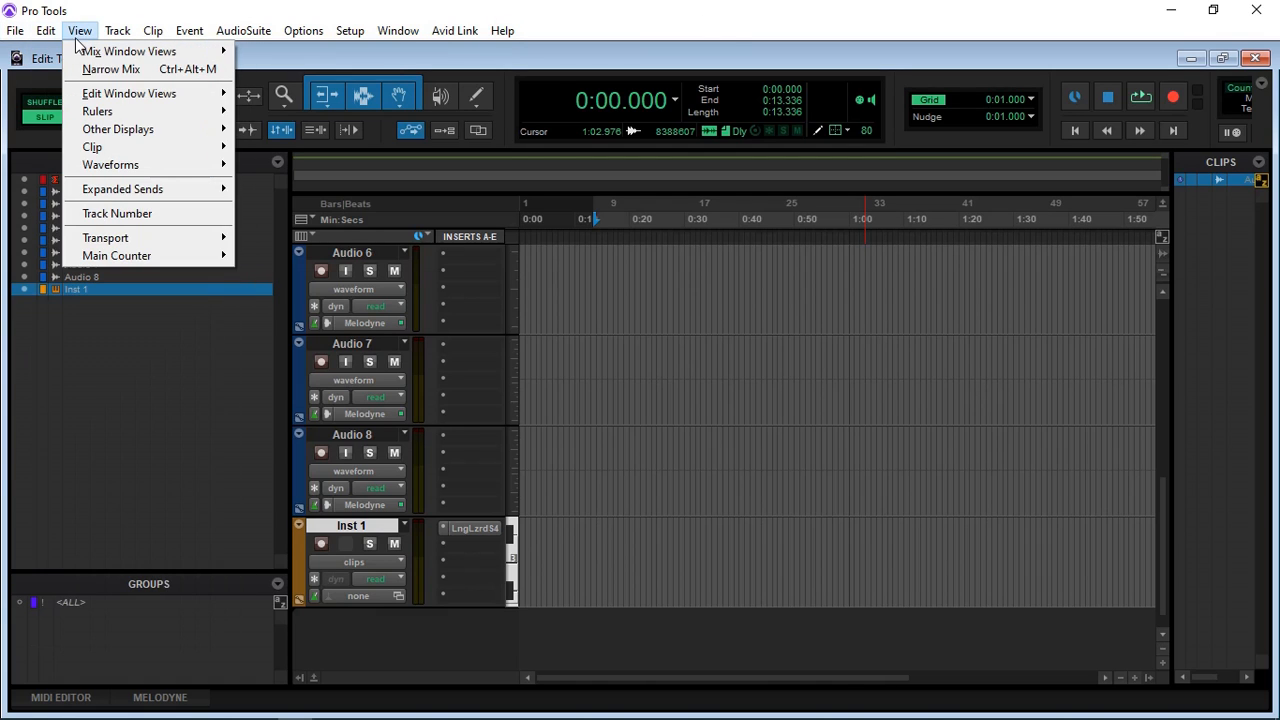
{"action": "mouse_move", "coordinate": [116, 41]}
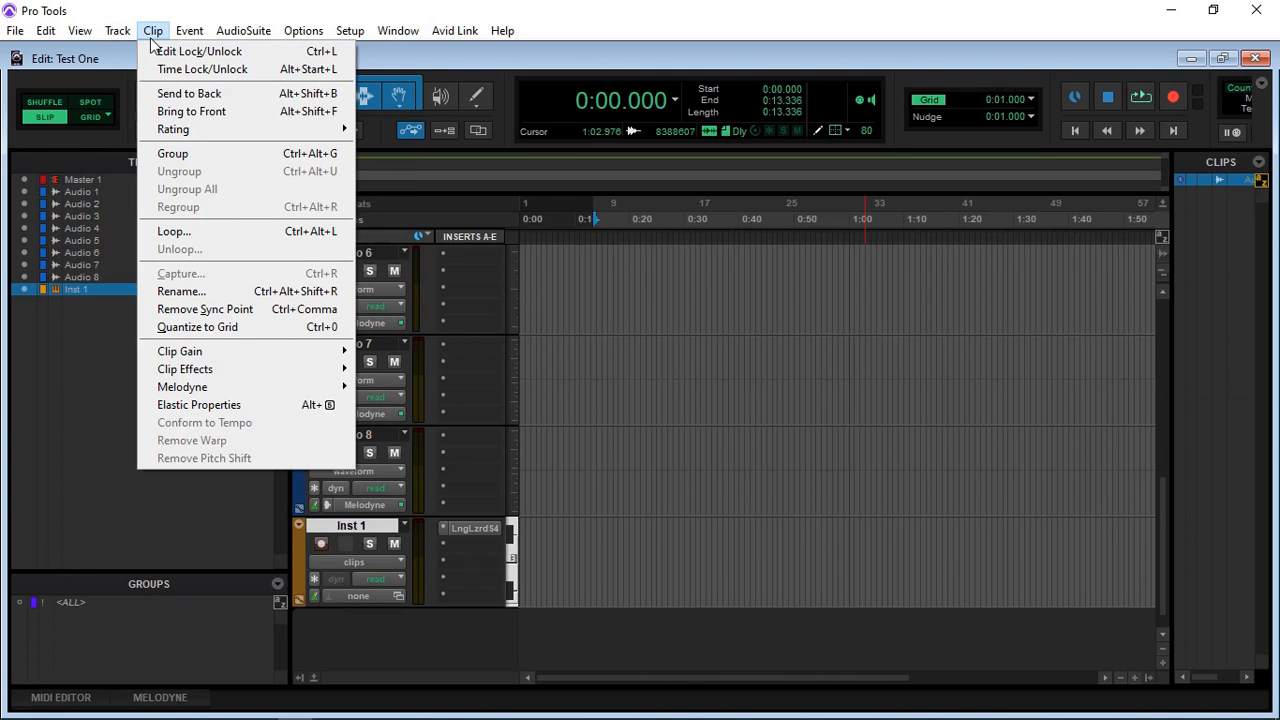
{"action": "mouse_move", "coordinate": [198, 43]}
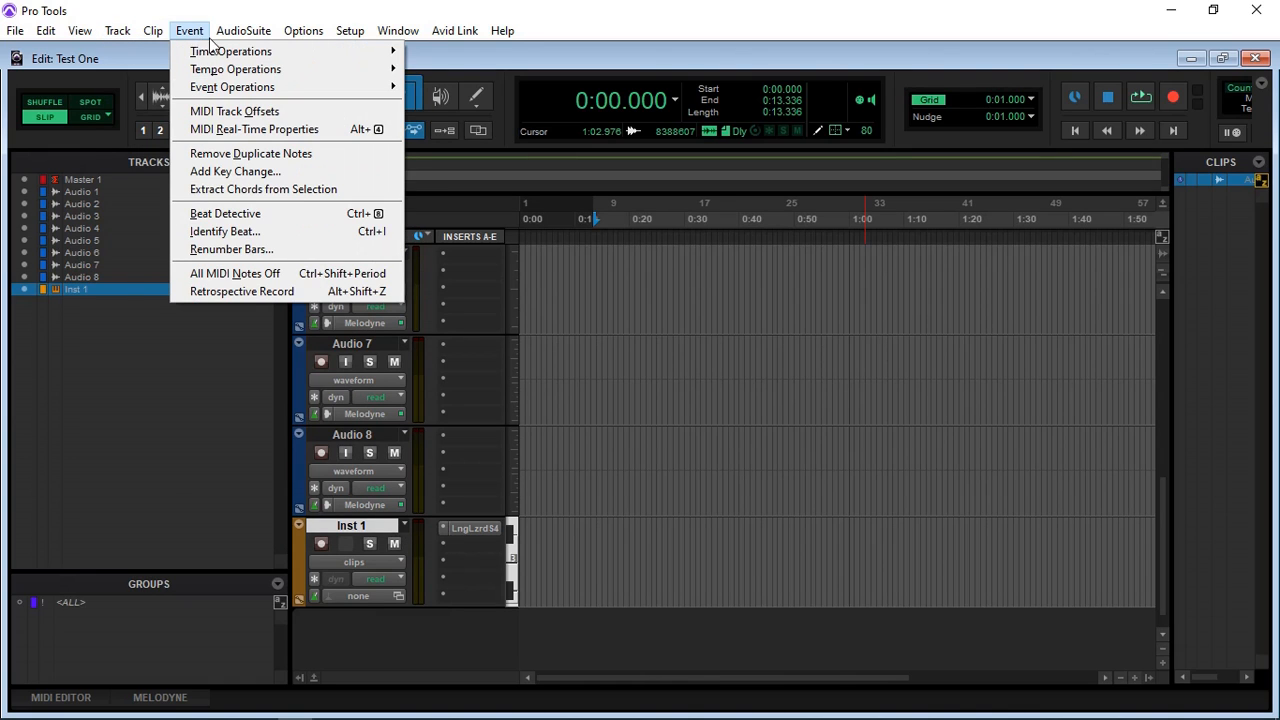
{"action": "mouse_move", "coordinate": [300, 42]}
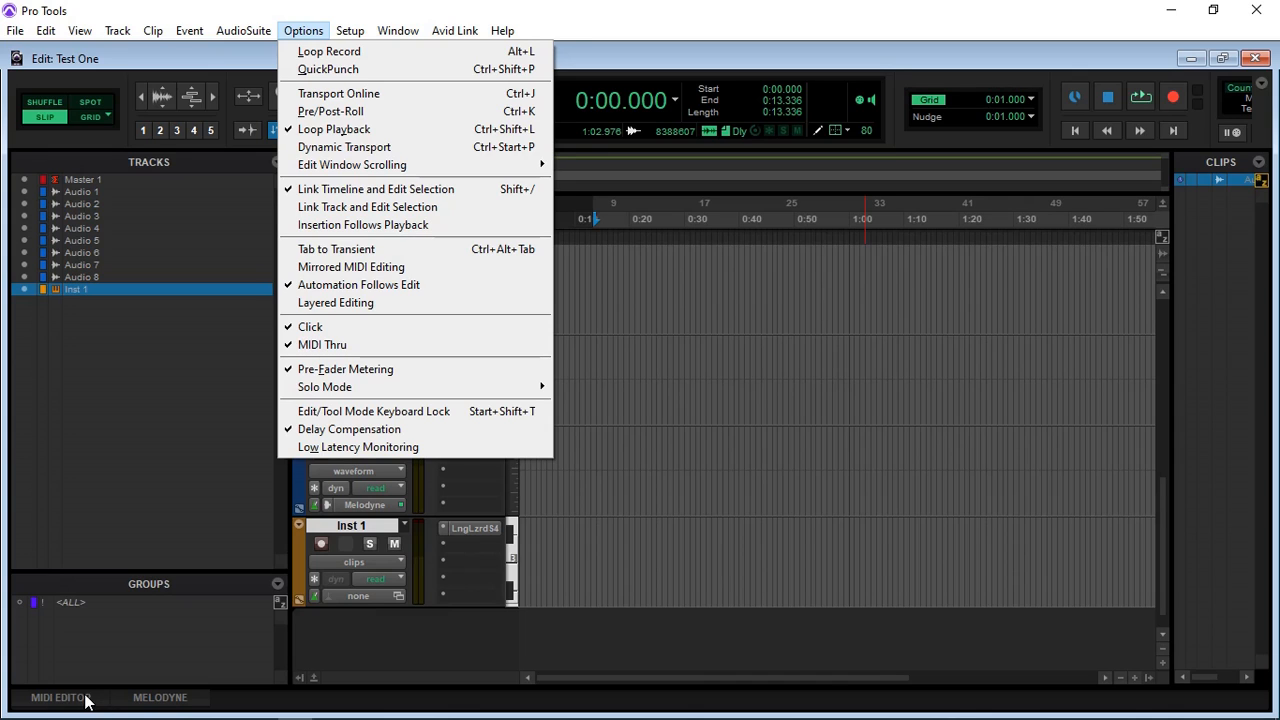
{"action": "left_click", "coordinate": [165, 462]}
Step: Select the whole audio clip on the Audio 1 track and display the Melodyne editor to view its note grid
{"action": "scroll", "coordinate": [597, 420], "scroll_direction": "up", "scroll_amount": 5}
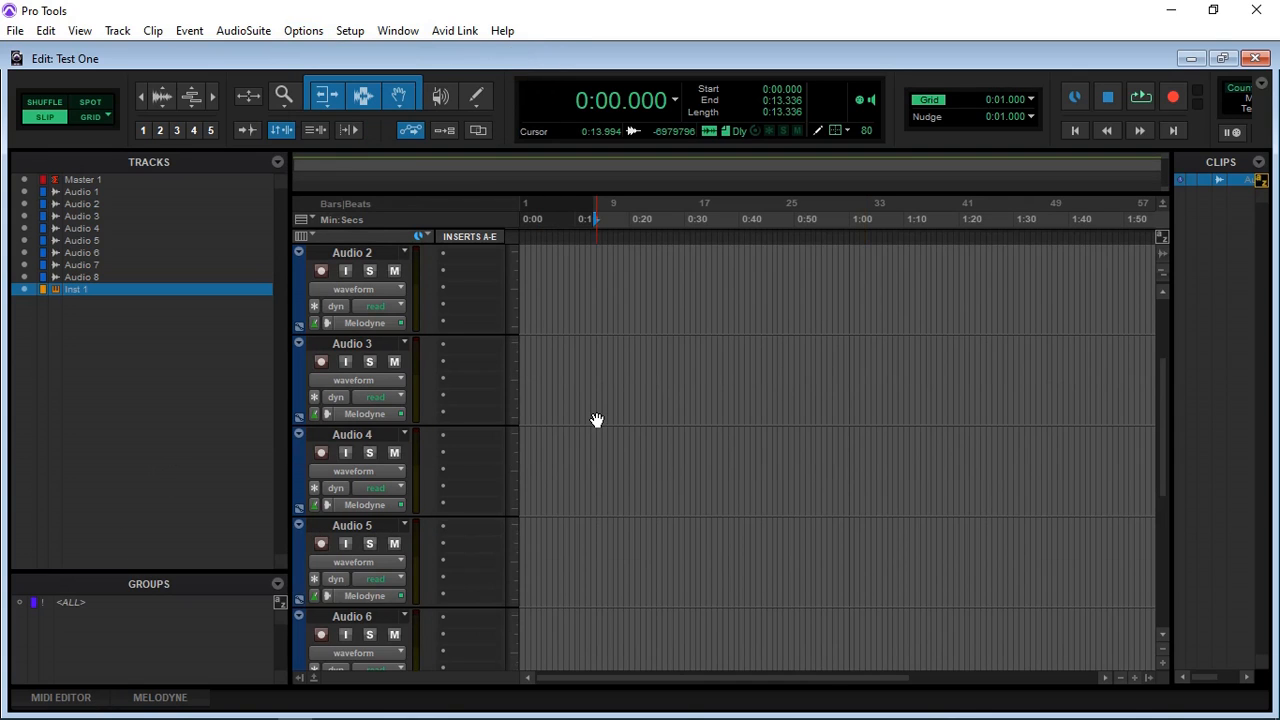
{"action": "scroll", "coordinate": [597, 420], "scroll_direction": "up", "scroll_amount": 2}
{"action": "left_click", "coordinate": [556, 356]}
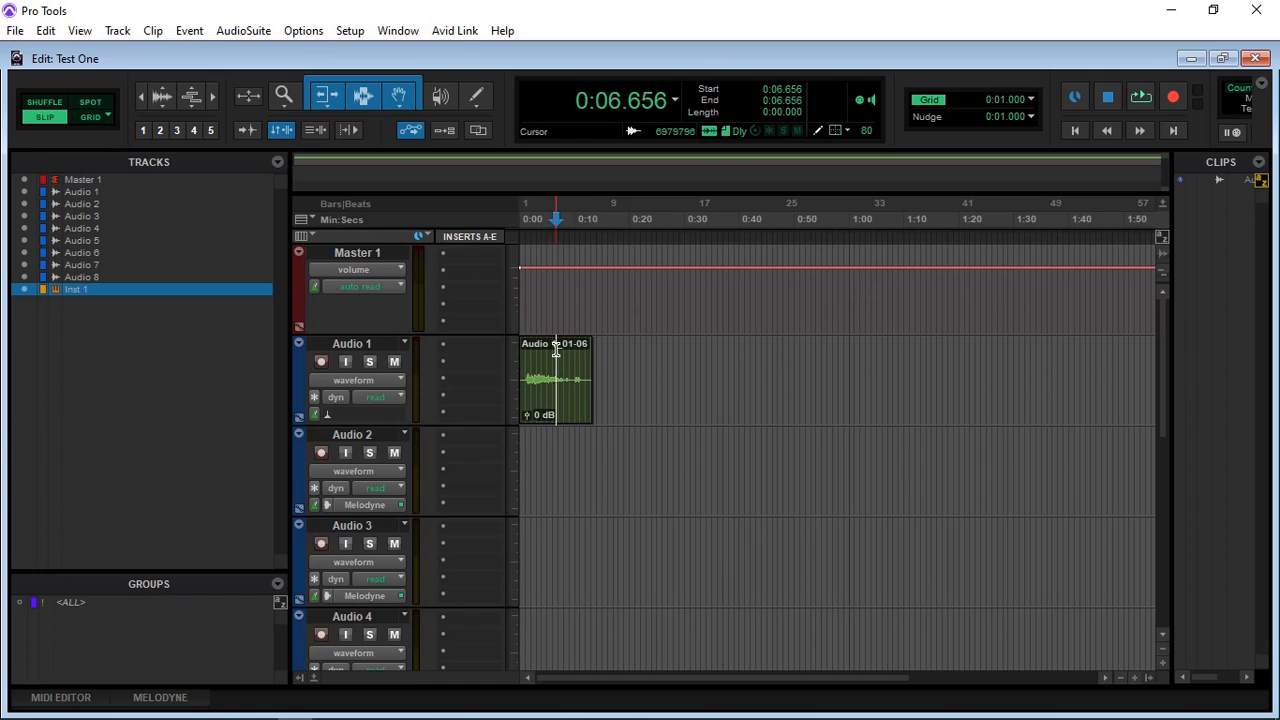
{"action": "left_click", "coordinate": [568, 395]}
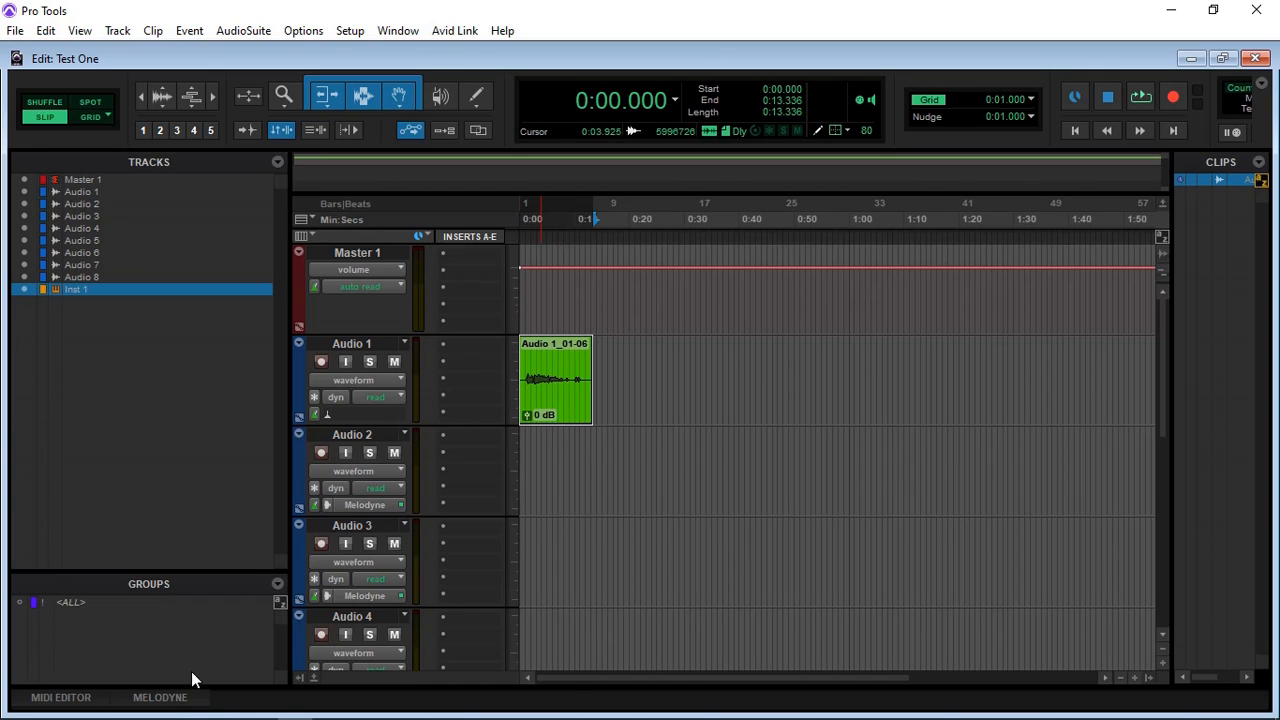
{"action": "left_click", "coordinate": [163, 697]}
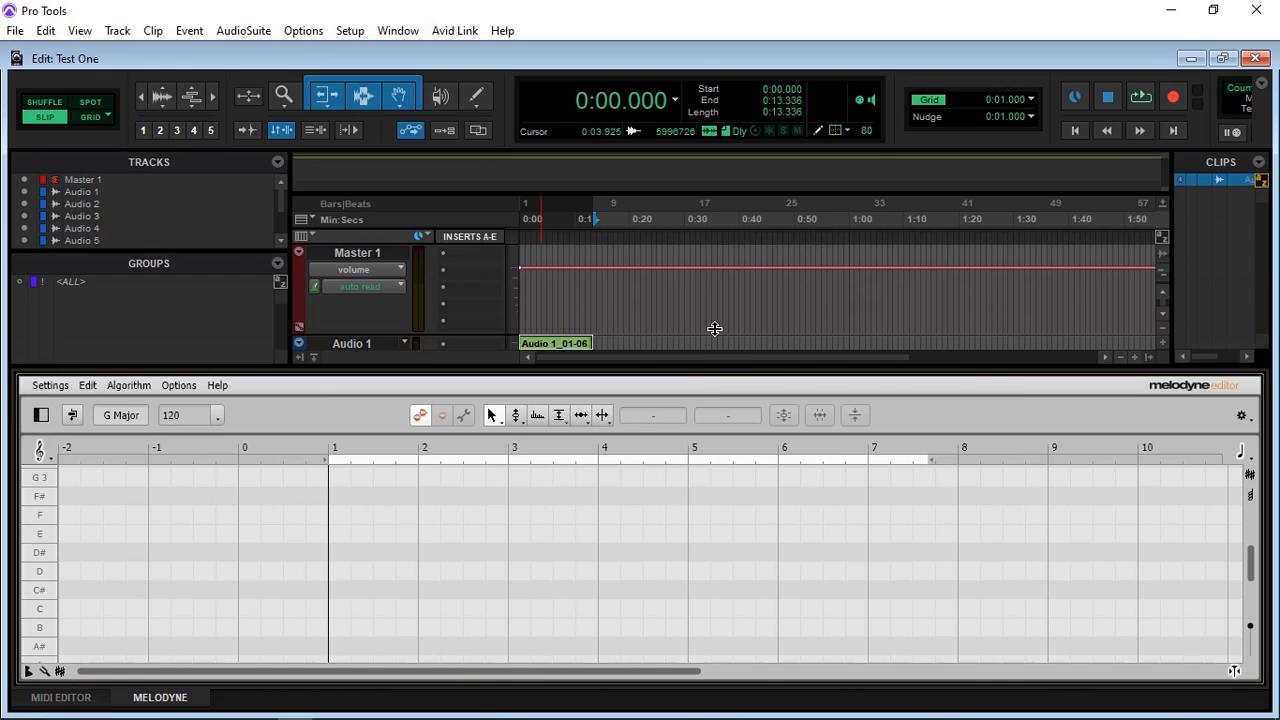
{"action": "scroll", "coordinate": [650, 523], "scroll_direction": "down", "scroll_amount": 2}
{"action": "scroll", "coordinate": [650, 531], "scroll_direction": "down", "scroll_amount": 2}
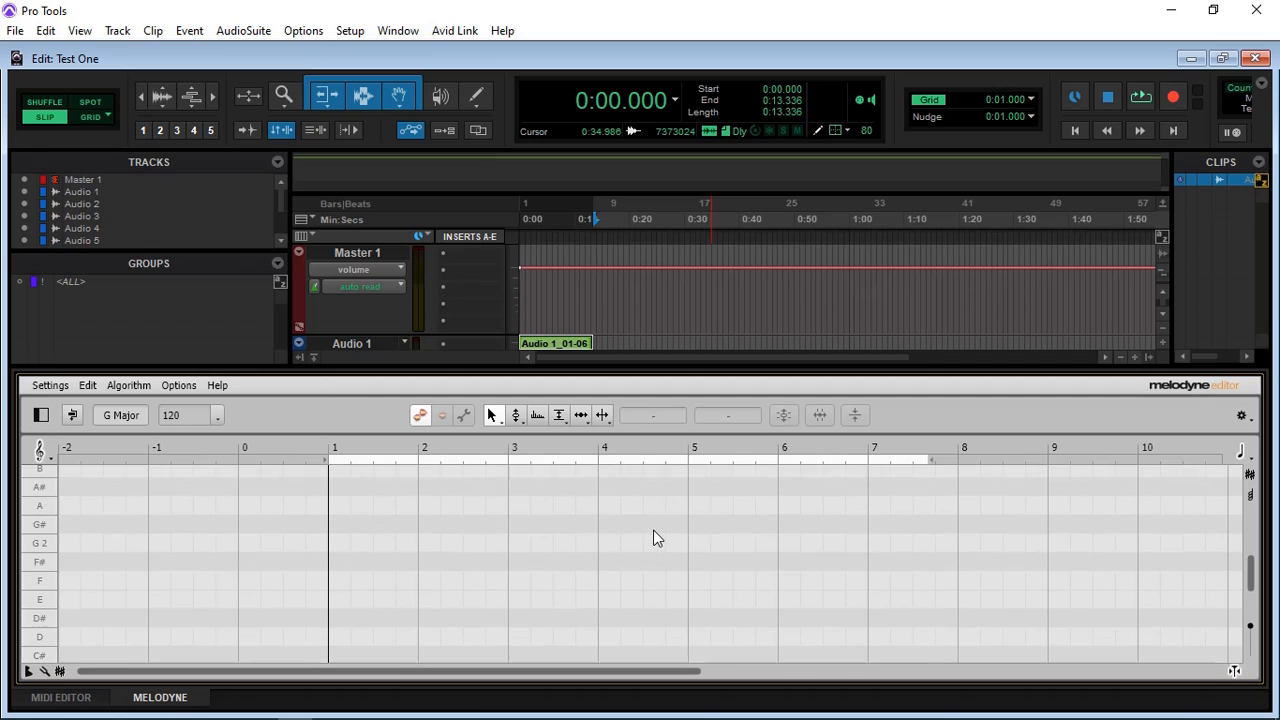
Step: Open the Audio 1 track's clip for pitch editing in Melodyne
{"action": "scroll", "coordinate": [610, 320], "scroll_direction": "down", "scroll_amount": 1}
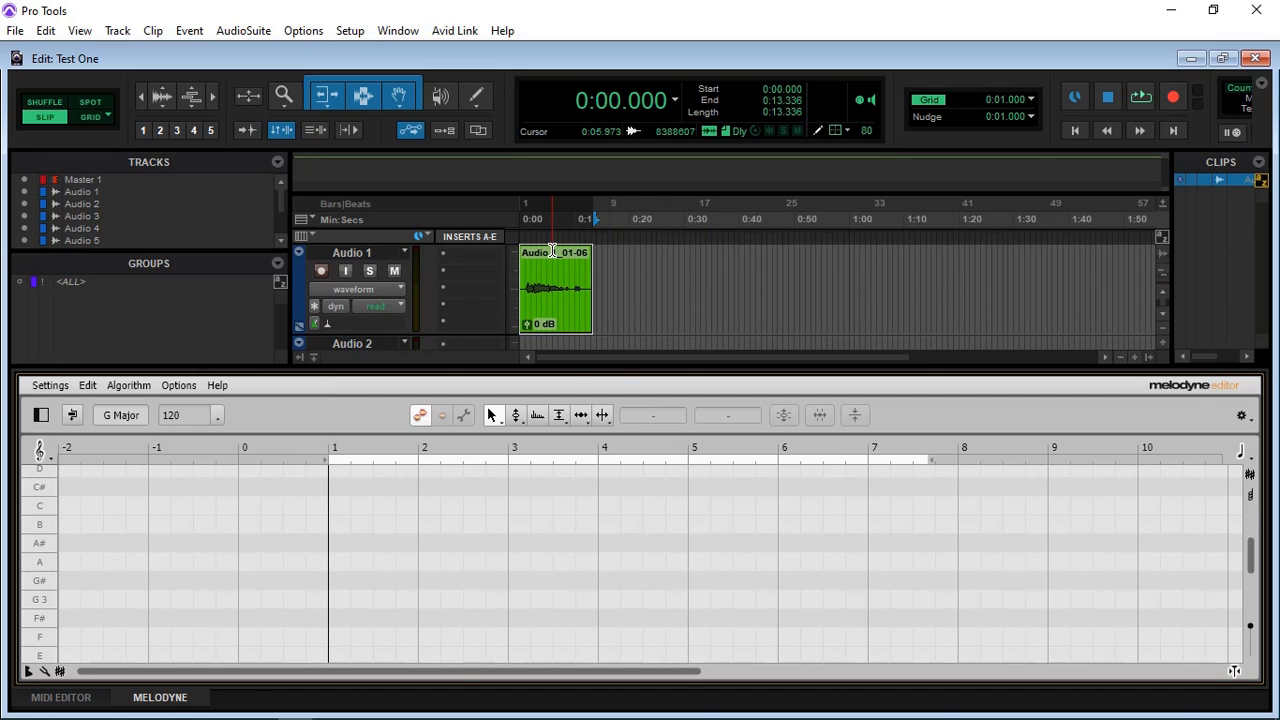
{"action": "right_click", "coordinate": [569, 308]}
{"action": "mouse_move", "coordinate": [620, 460]}
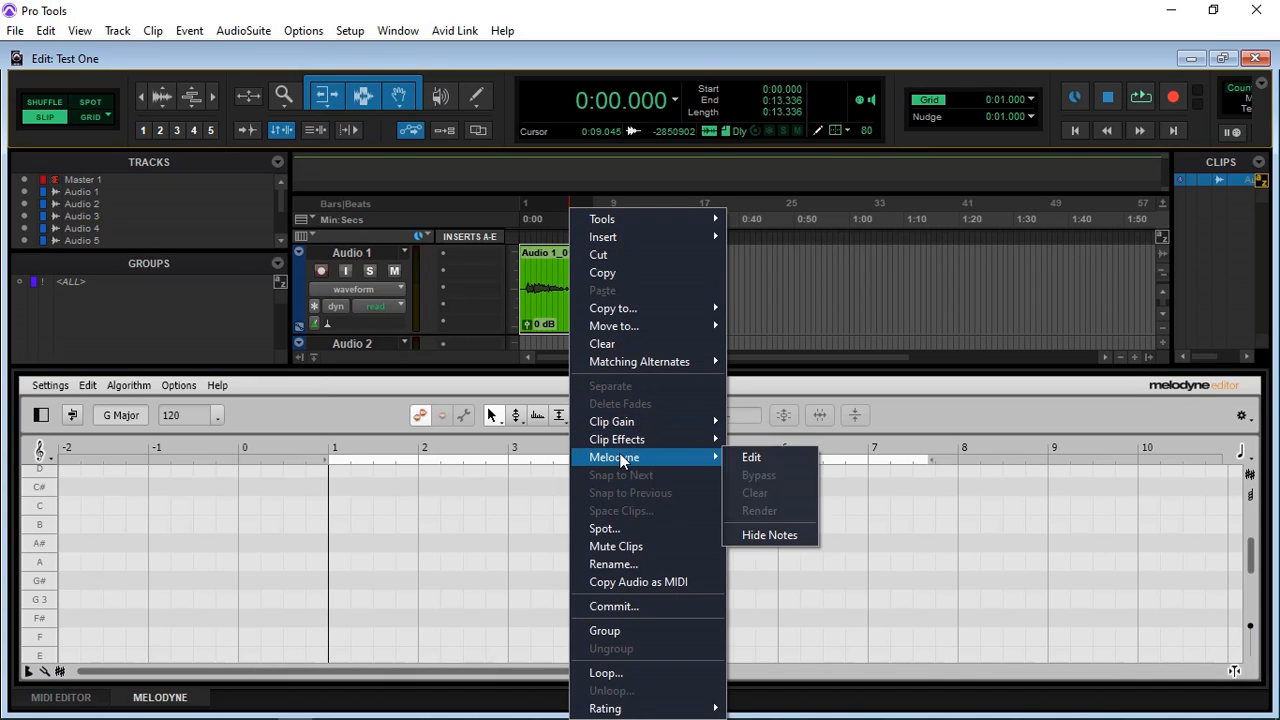
{"action": "left_click", "coordinate": [757, 460]}
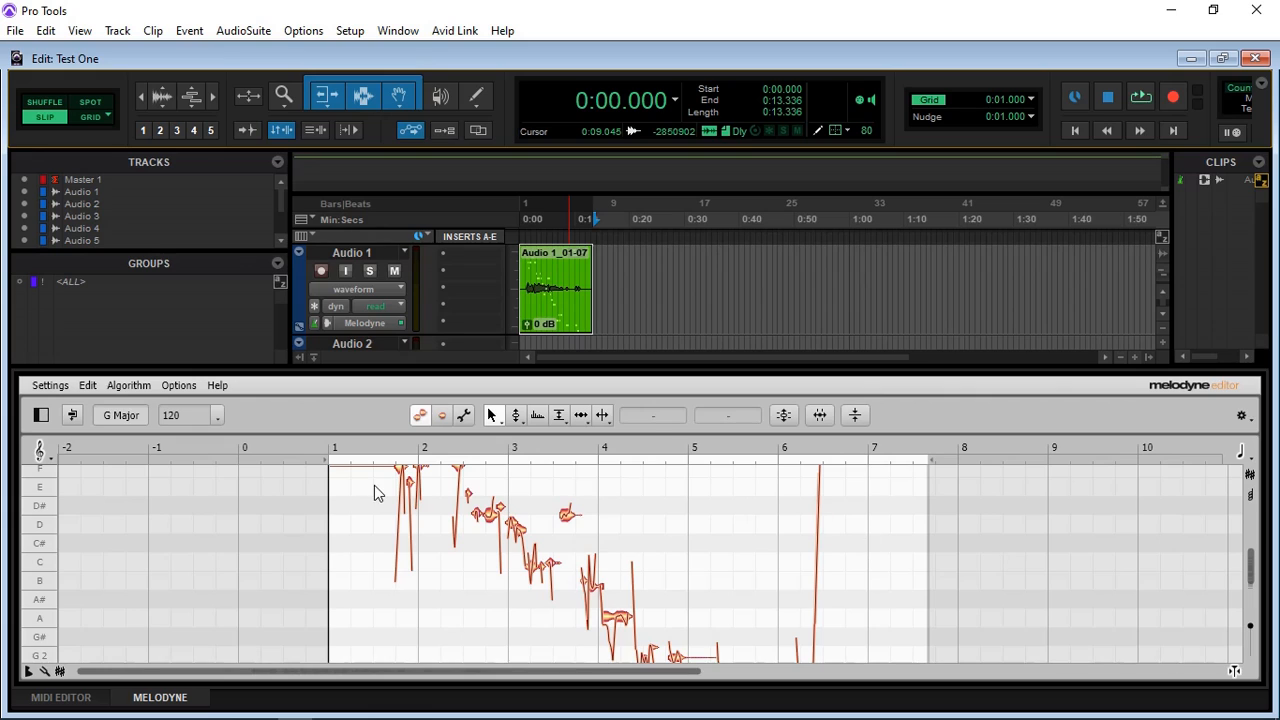
Step: Select the isolated D 3 note in Melodyne and play back the Audio 1 clip from 0:01.250
{"action": "scroll", "coordinate": [416, 498], "scroll_direction": "down", "scroll_amount": 2}
{"action": "left_click", "coordinate": [568, 496]}
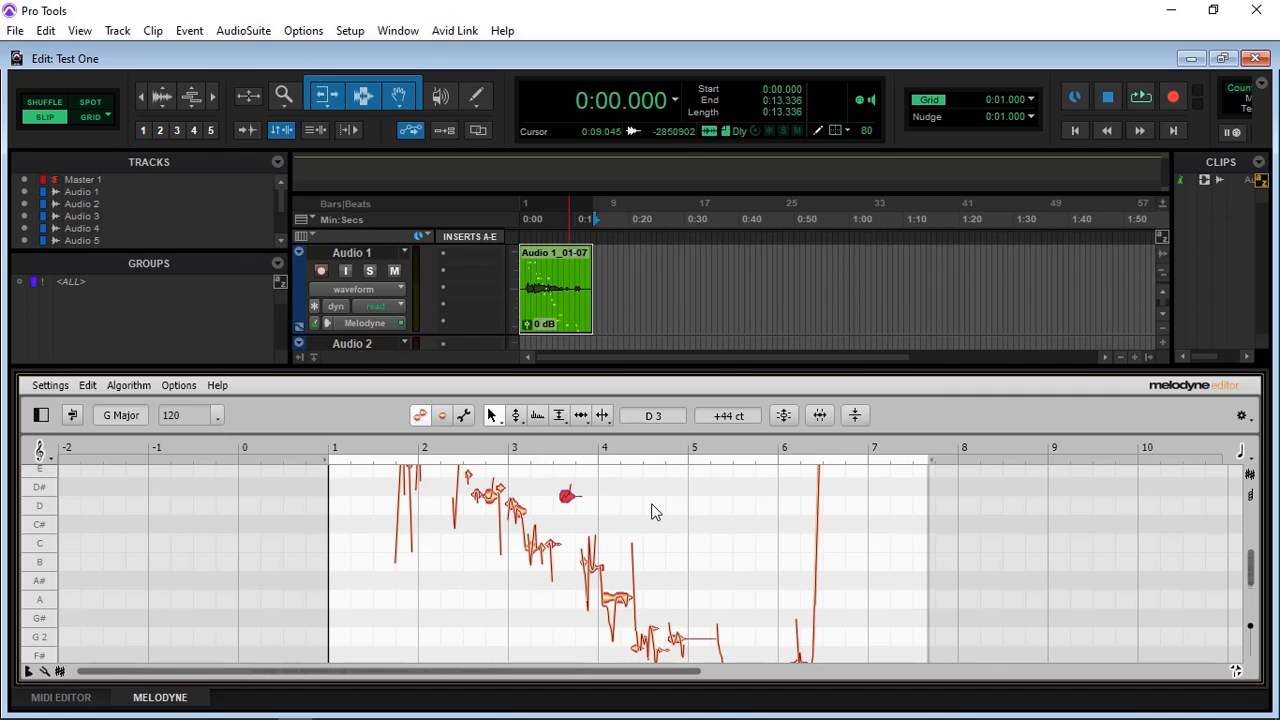
{"action": "left_click", "coordinate": [469, 448]}
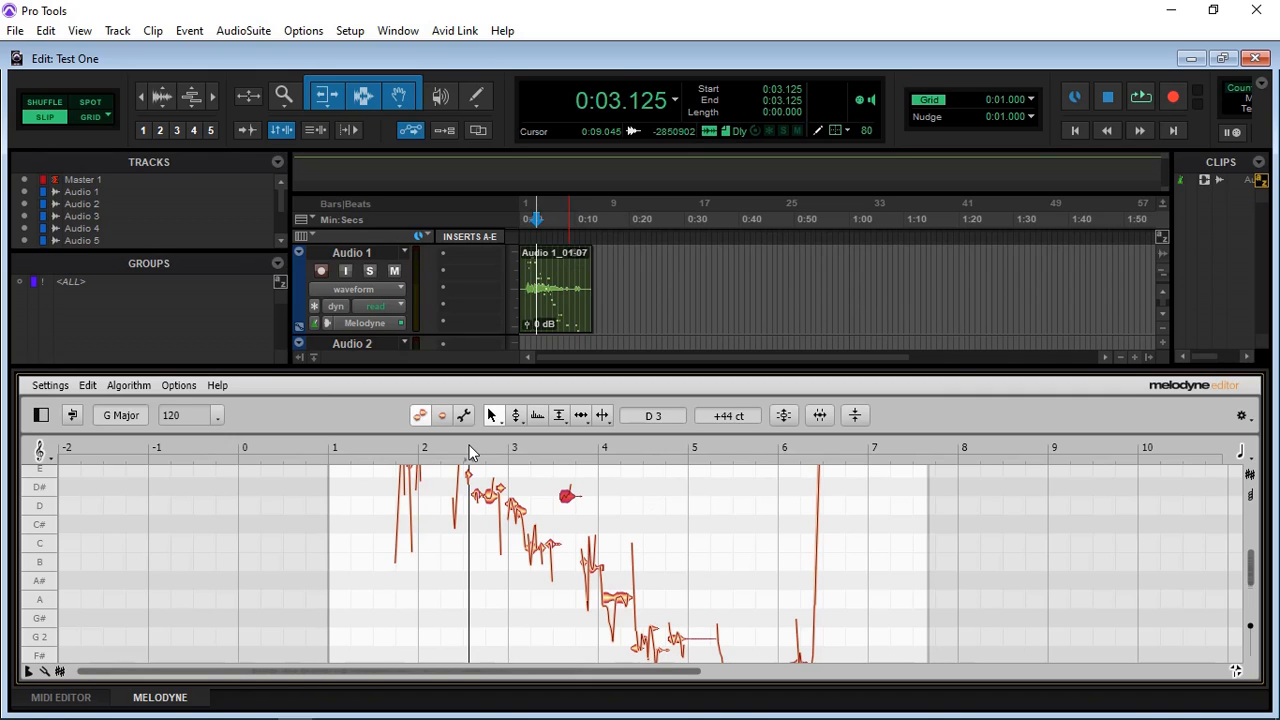
{"action": "left_click", "coordinate": [674, 448]}
{"action": "left_click", "coordinate": [541, 447]}
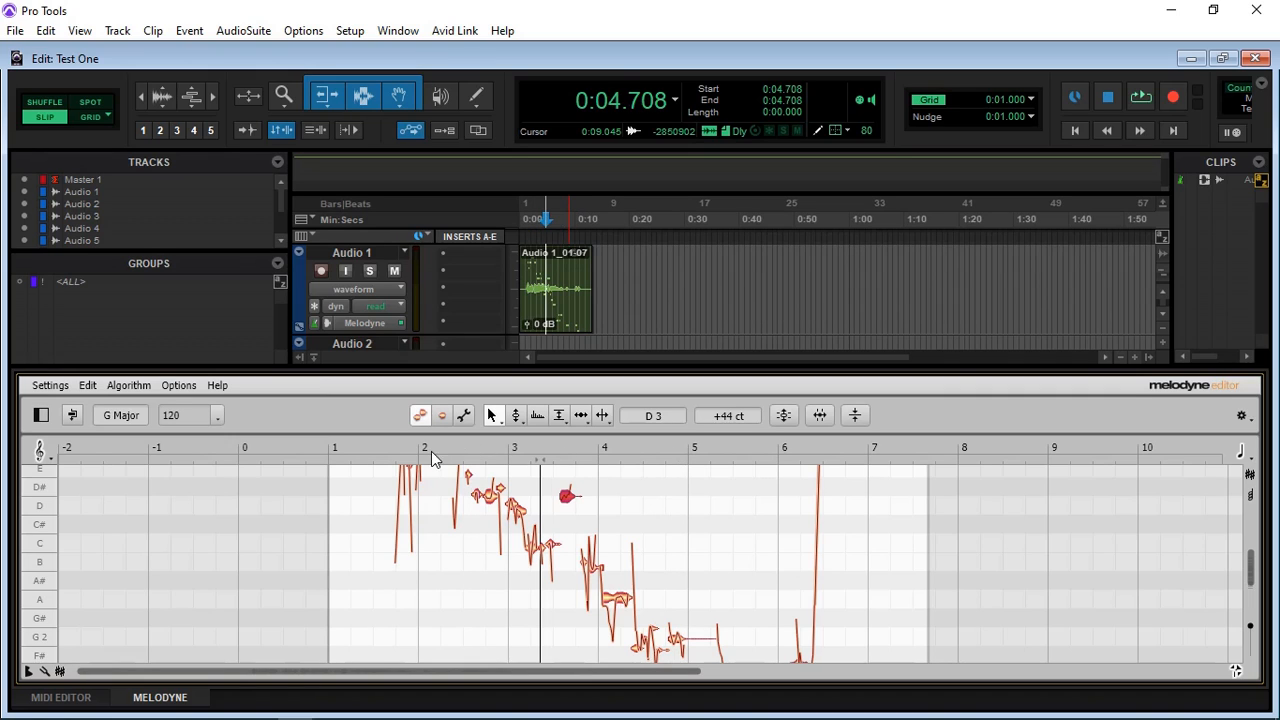
{"action": "left_click", "coordinate": [377, 448]}
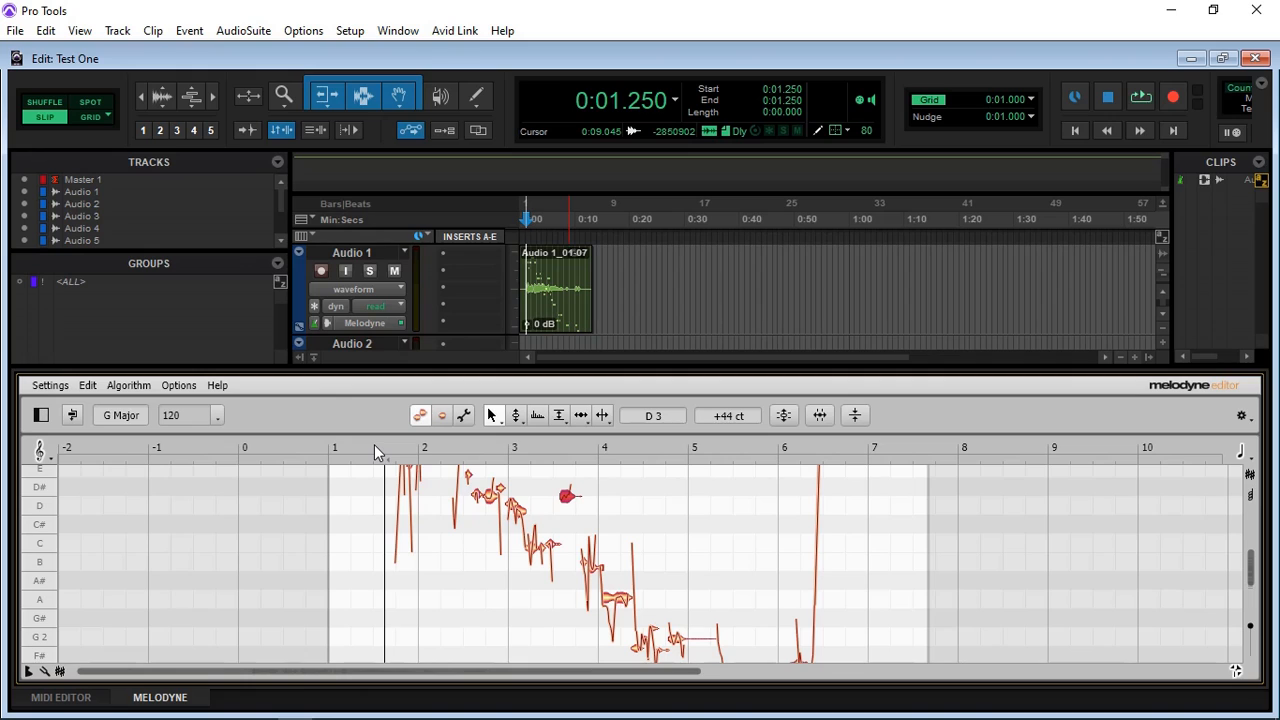
{"action": "key", "text": "space"}
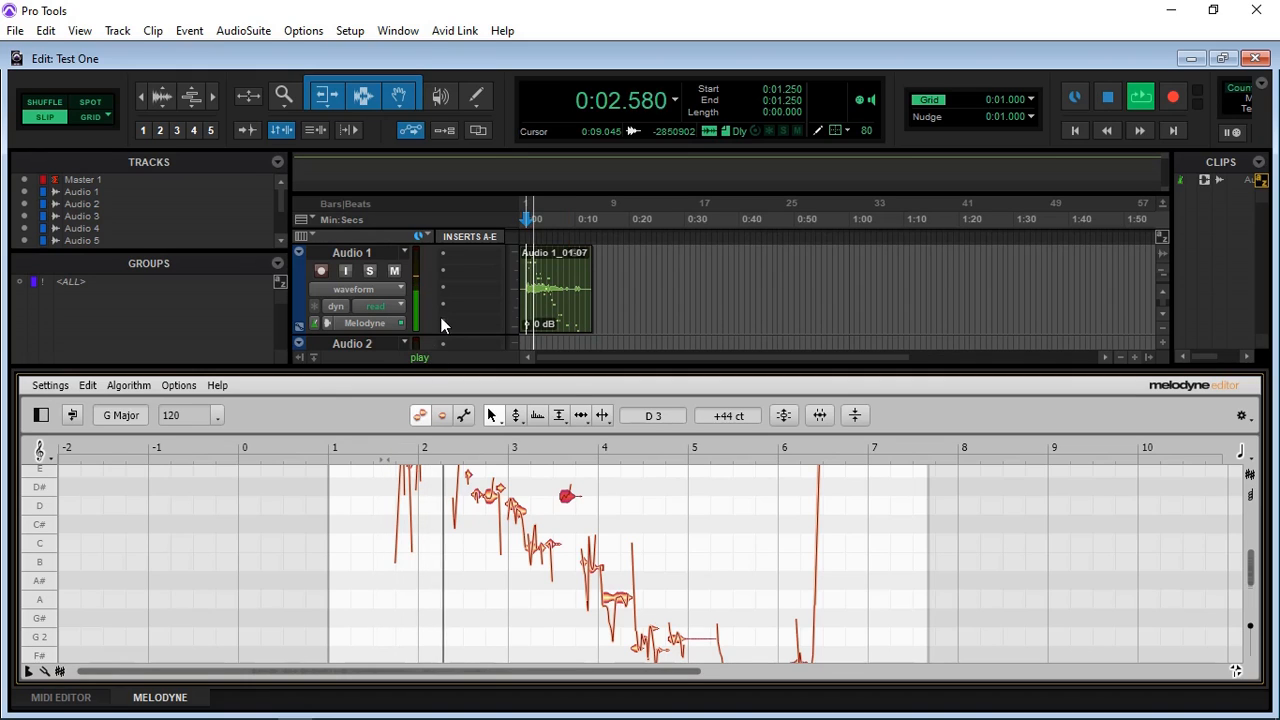
{"action": "key", "text": "space"}
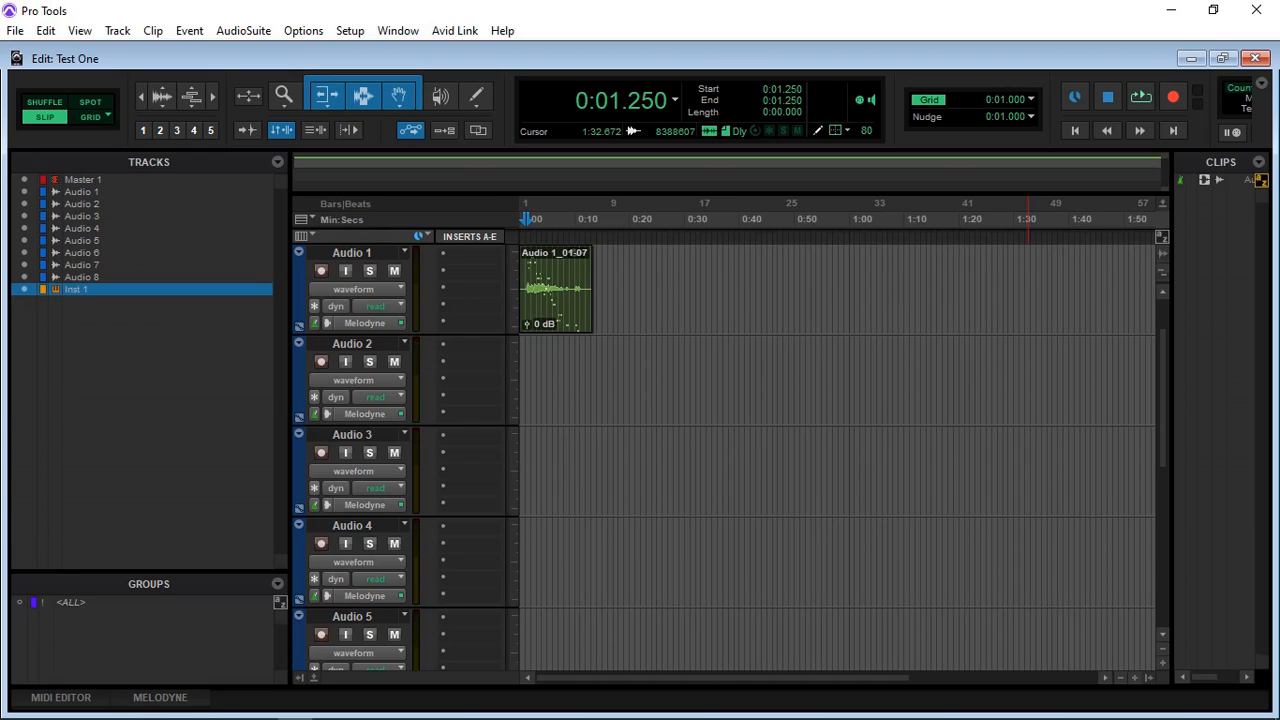
Step: View the hardware setup for the Model Mixer ASIO Driver and close it
{"action": "left_click", "coordinate": [350, 31]}
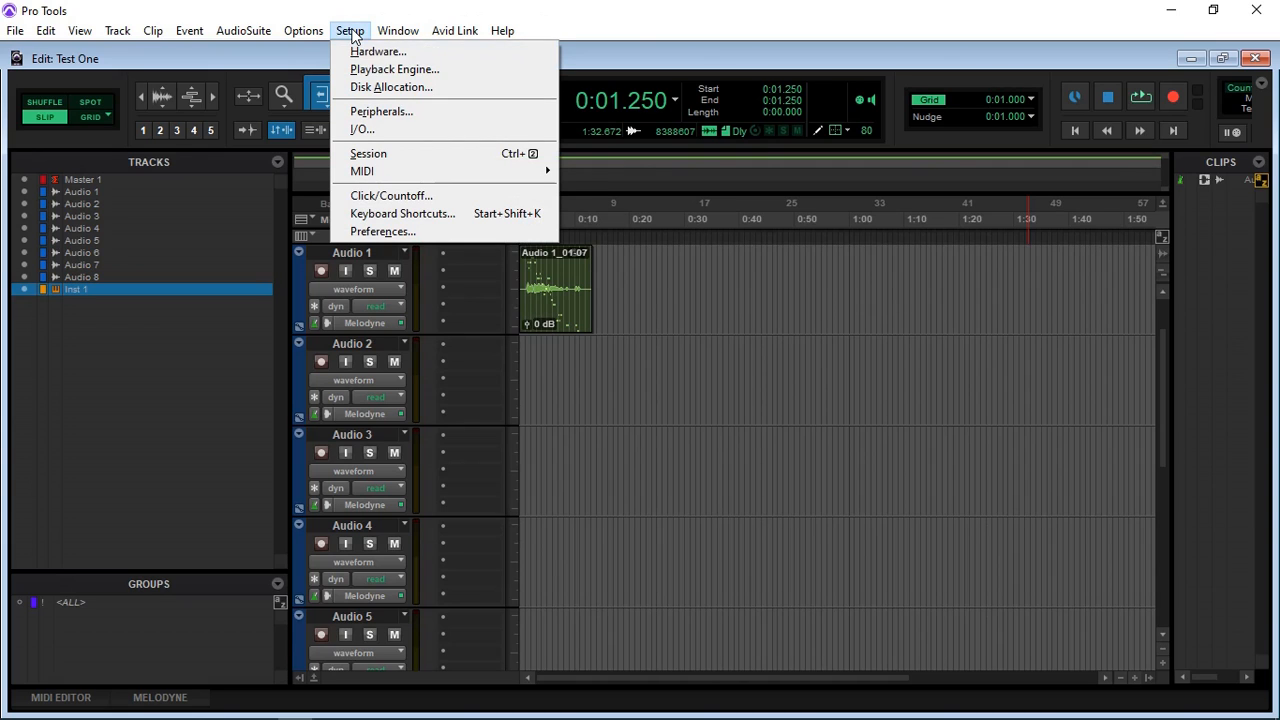
{"action": "left_click", "coordinate": [370, 56]}
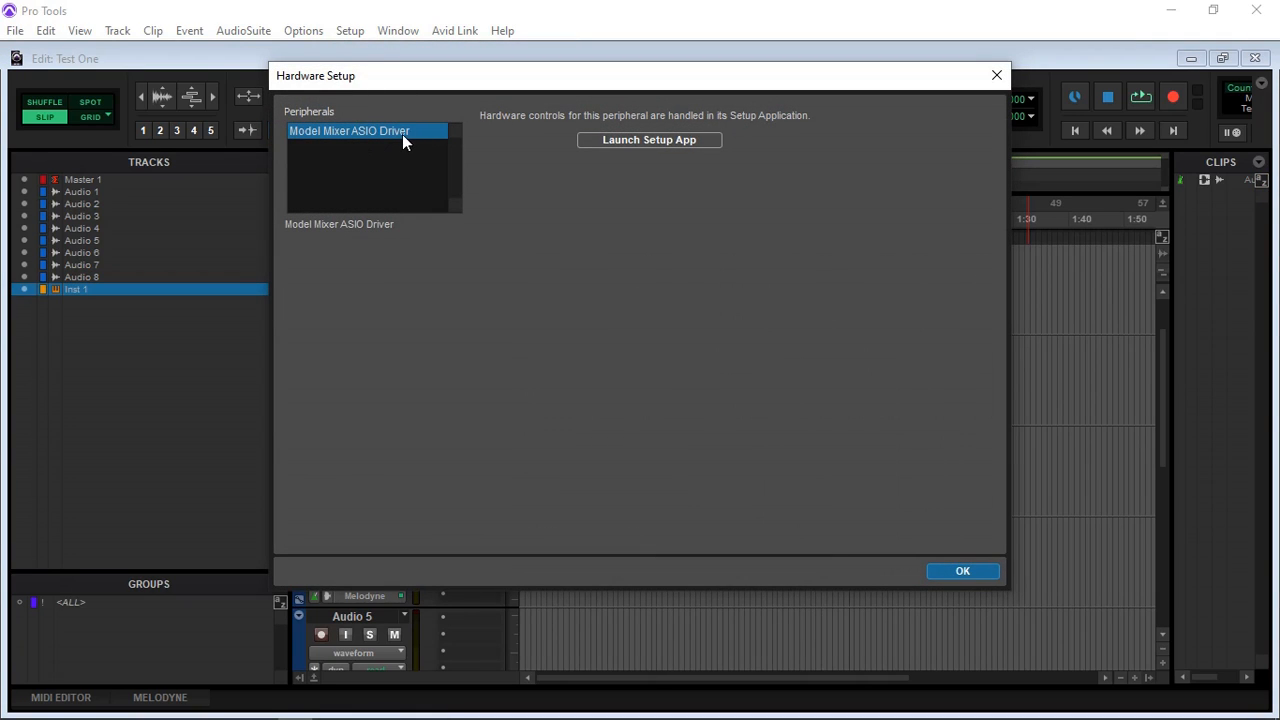
{"action": "left_click", "coordinate": [962, 571]}
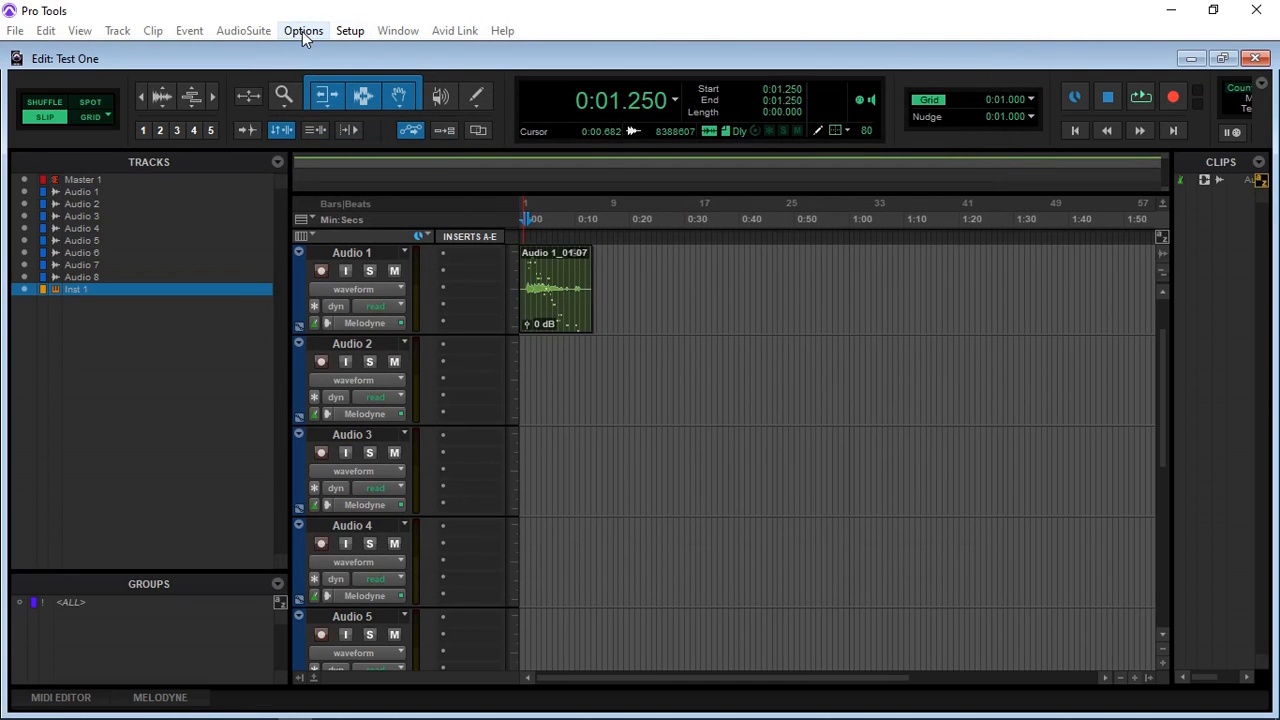
Step: Review the playback engine's device, buffer size and optimization settings, and close them without changes
{"action": "left_click", "coordinate": [352, 33]}
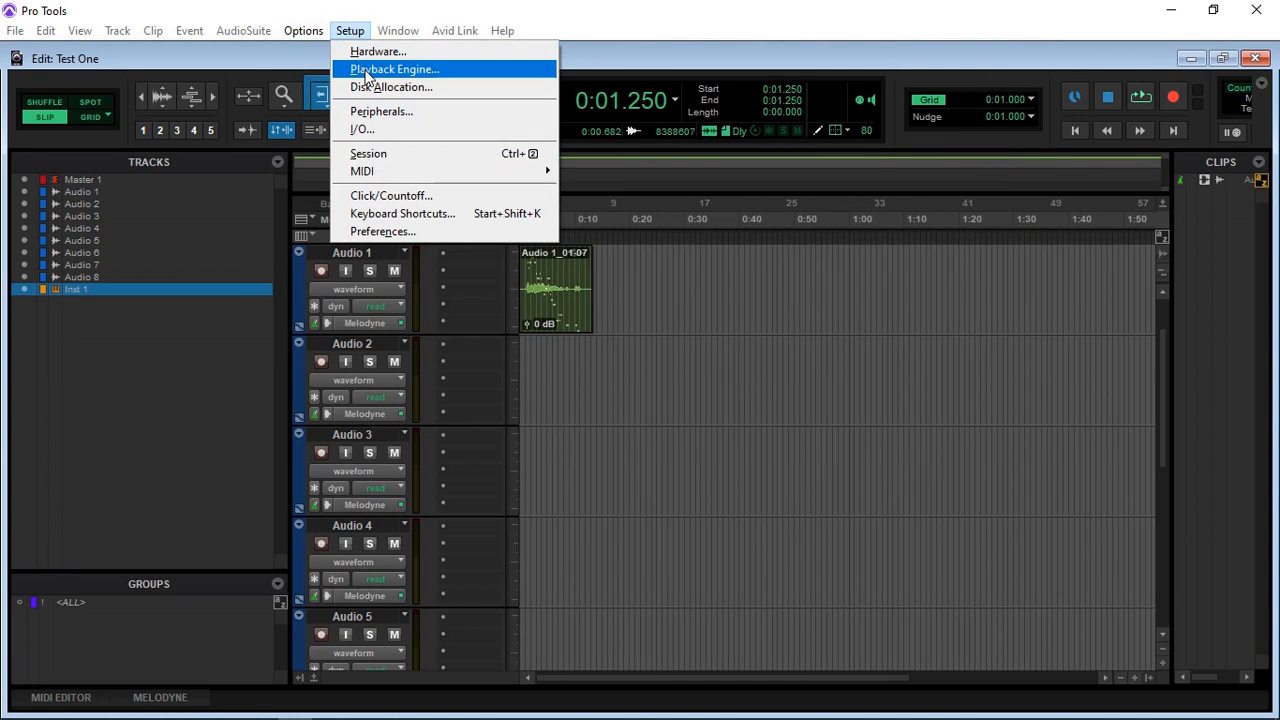
{"action": "left_click", "coordinate": [366, 70]}
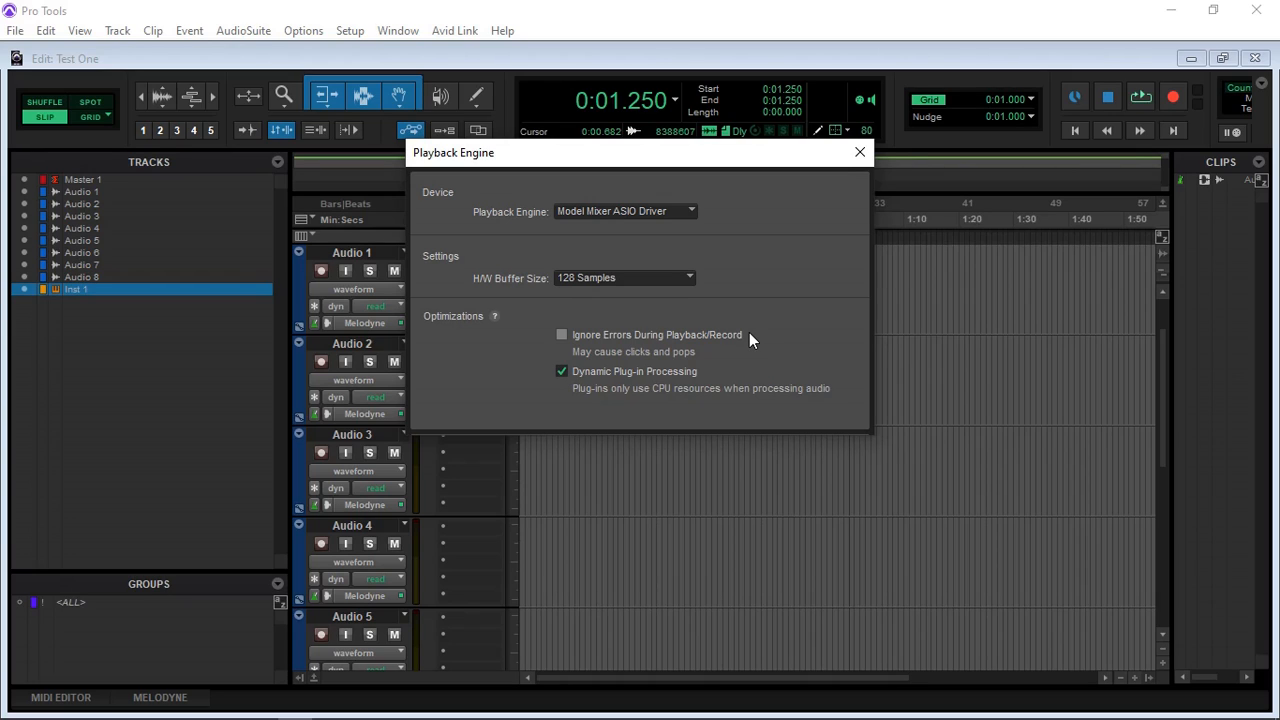
{"action": "left_click", "coordinate": [859, 152]}
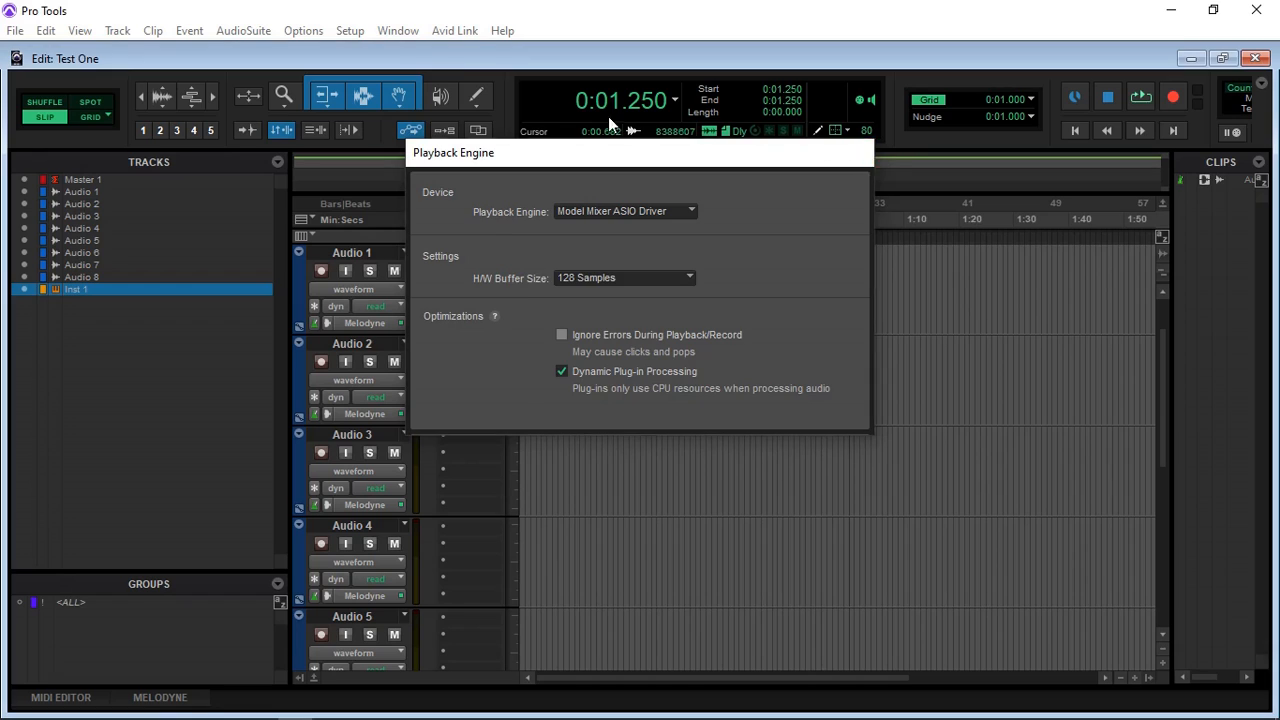
Step: Open the I/O setup and expand the IN 1-2 stereo input path to view its mono sub-paths
{"action": "left_click", "coordinate": [357, 32]}
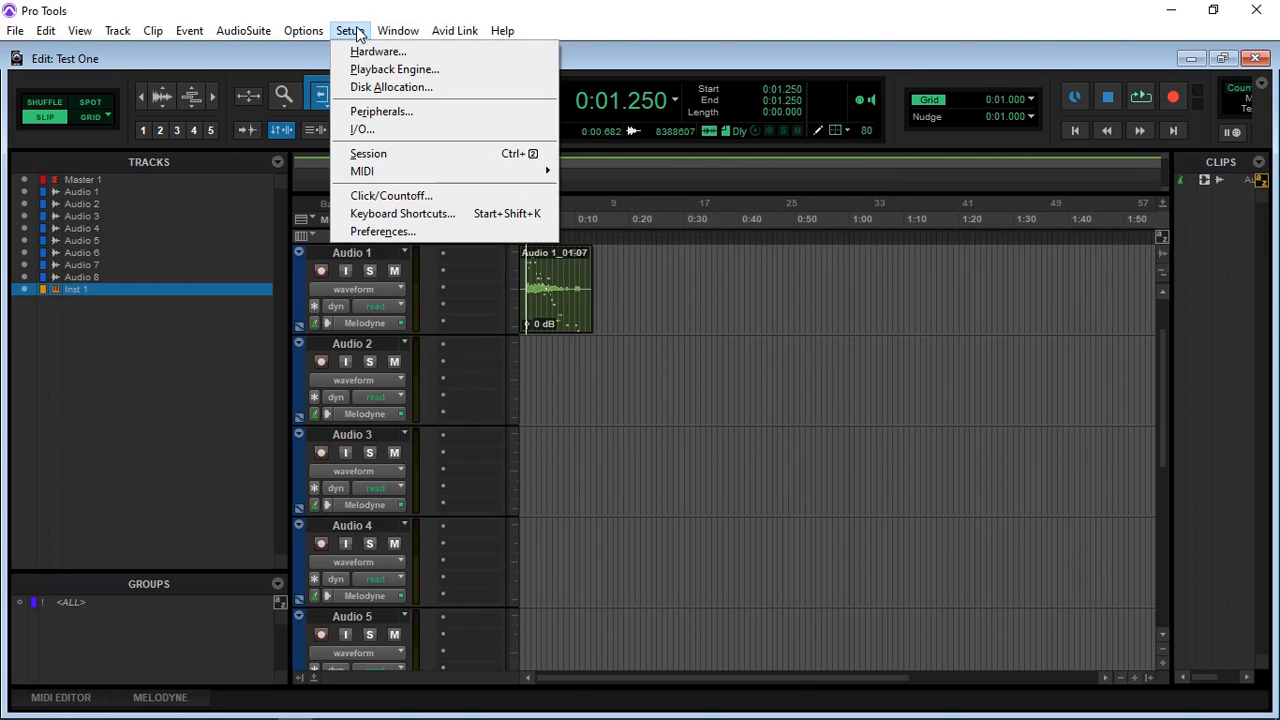
{"action": "left_click", "coordinate": [370, 130]}
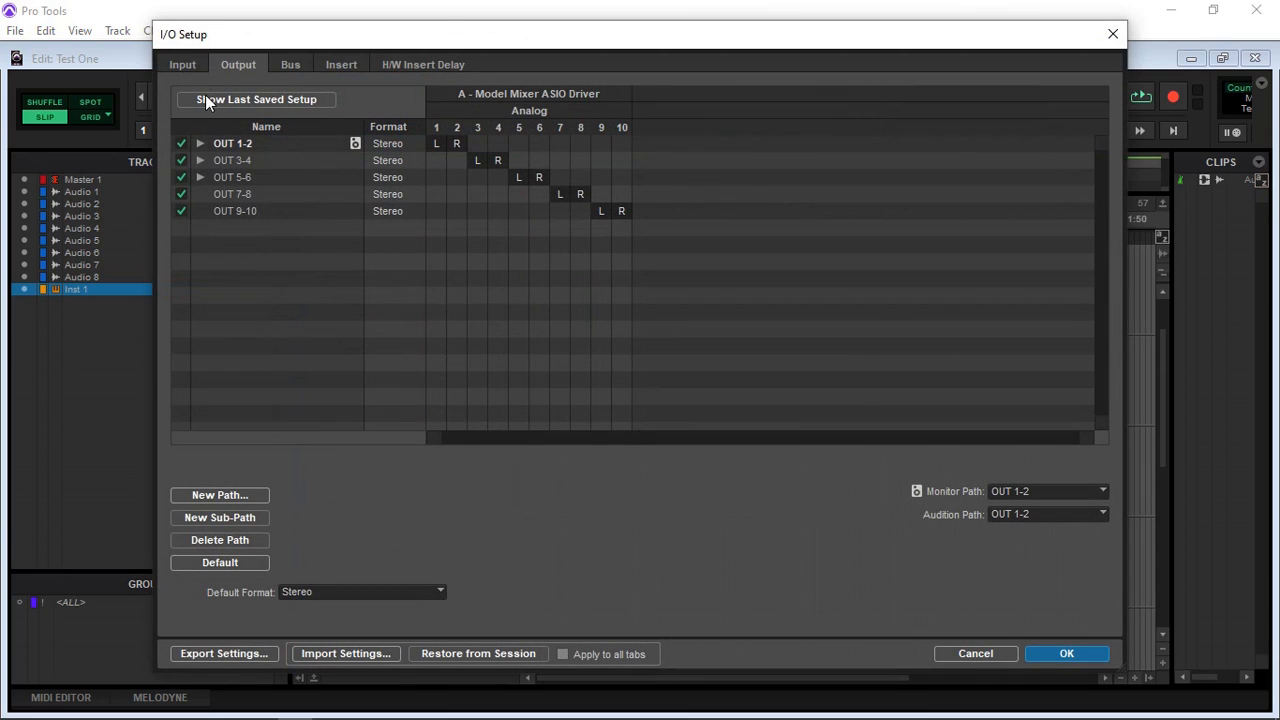
{"action": "left_click", "coordinate": [183, 65]}
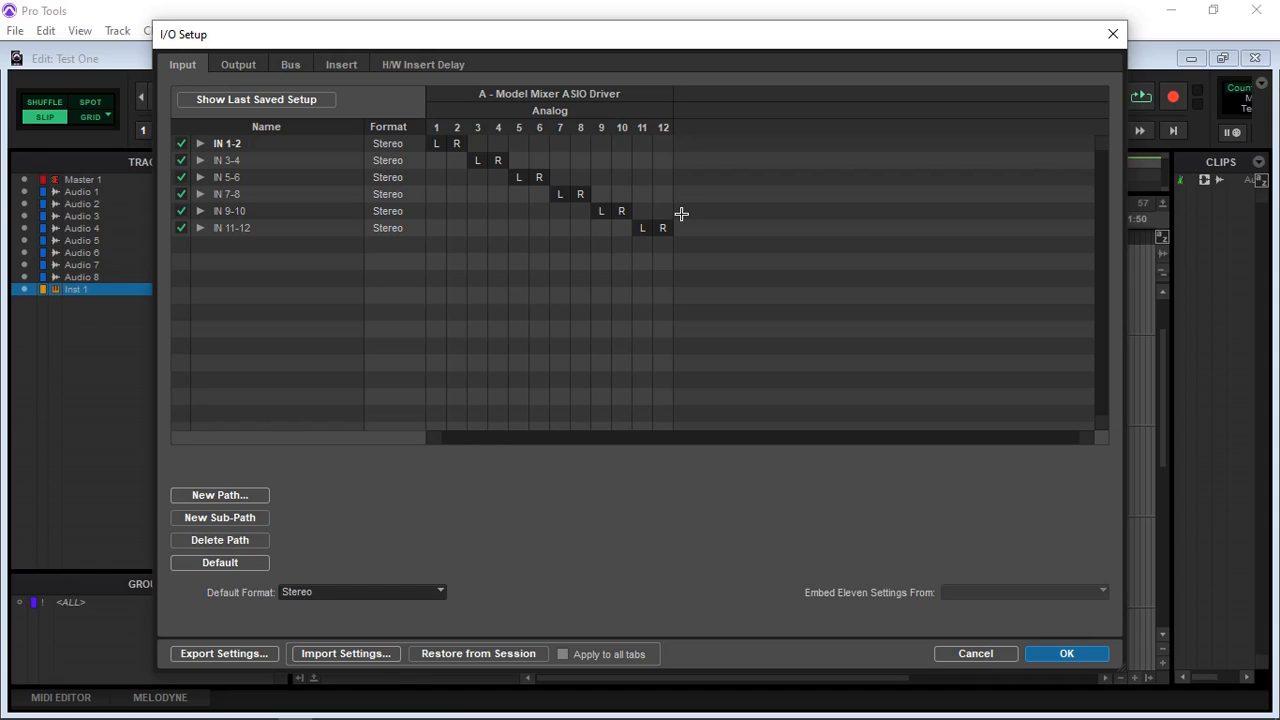
{"action": "left_click", "coordinate": [200, 143]}
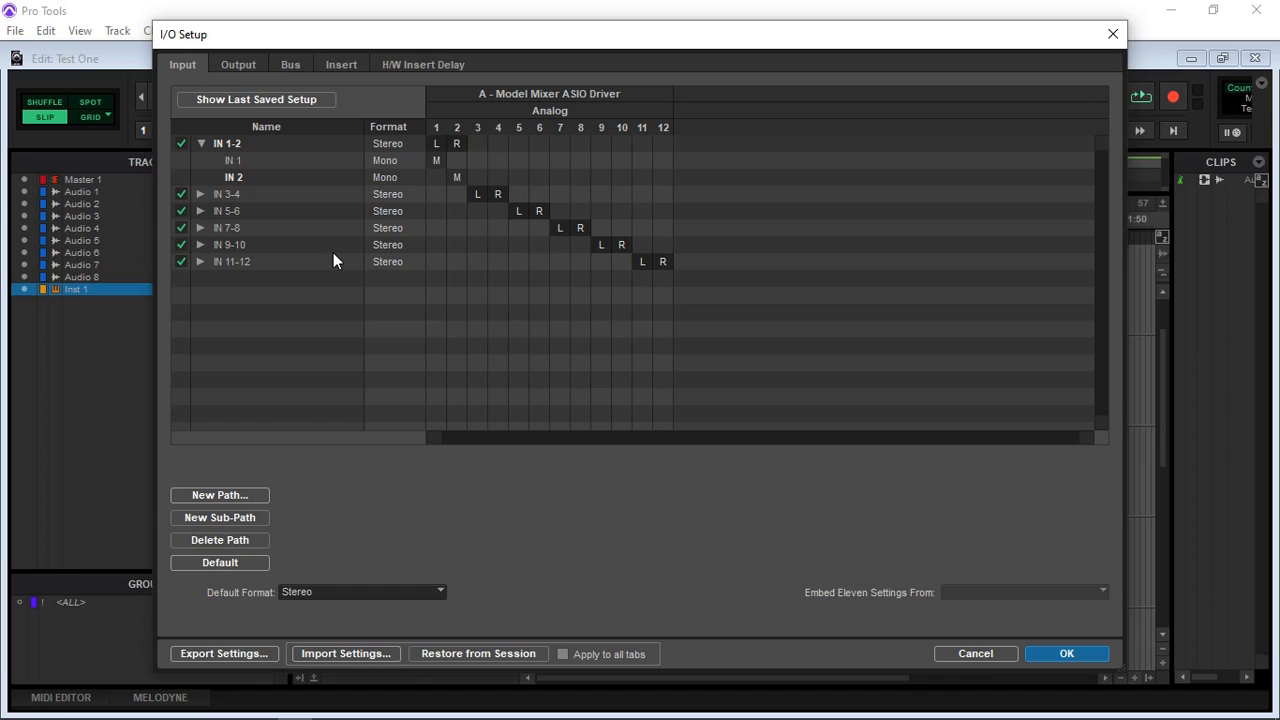
Step: Review the output, bus, insert and hardware insert delay assignments in the I/O setup, and return to the input paths
{"action": "left_click", "coordinate": [237, 66]}
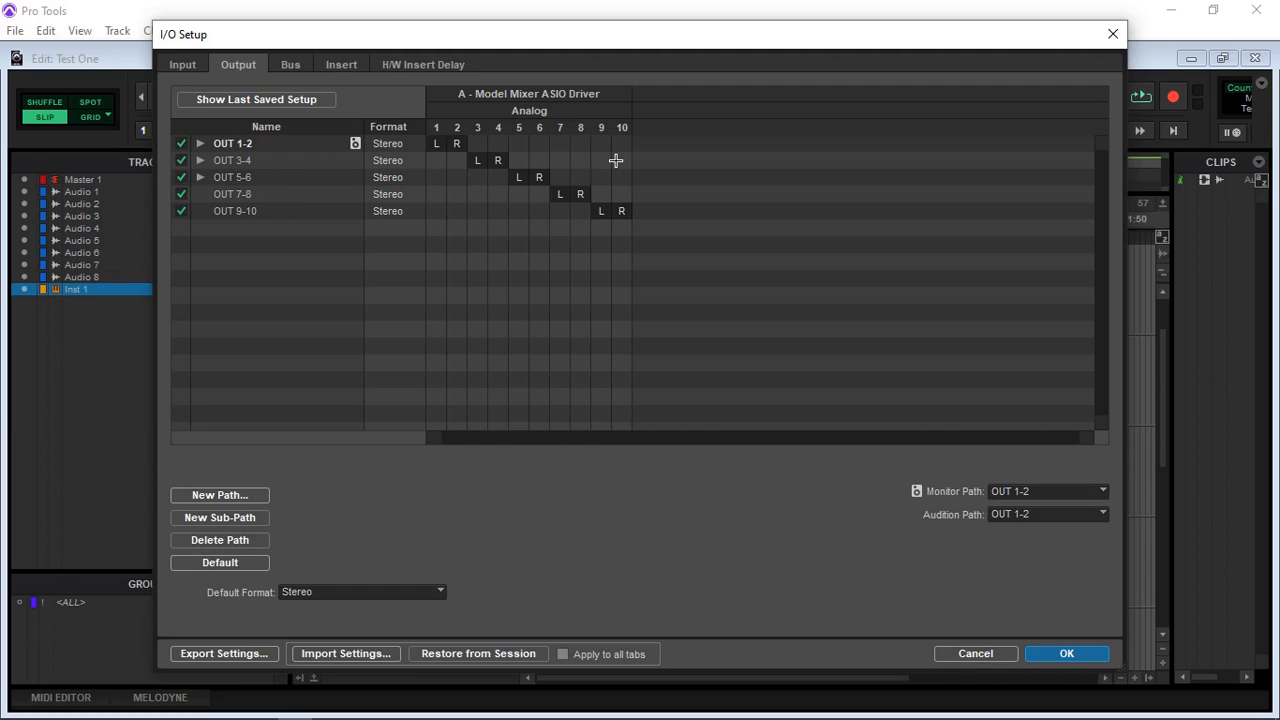
{"action": "left_click", "coordinate": [291, 66]}
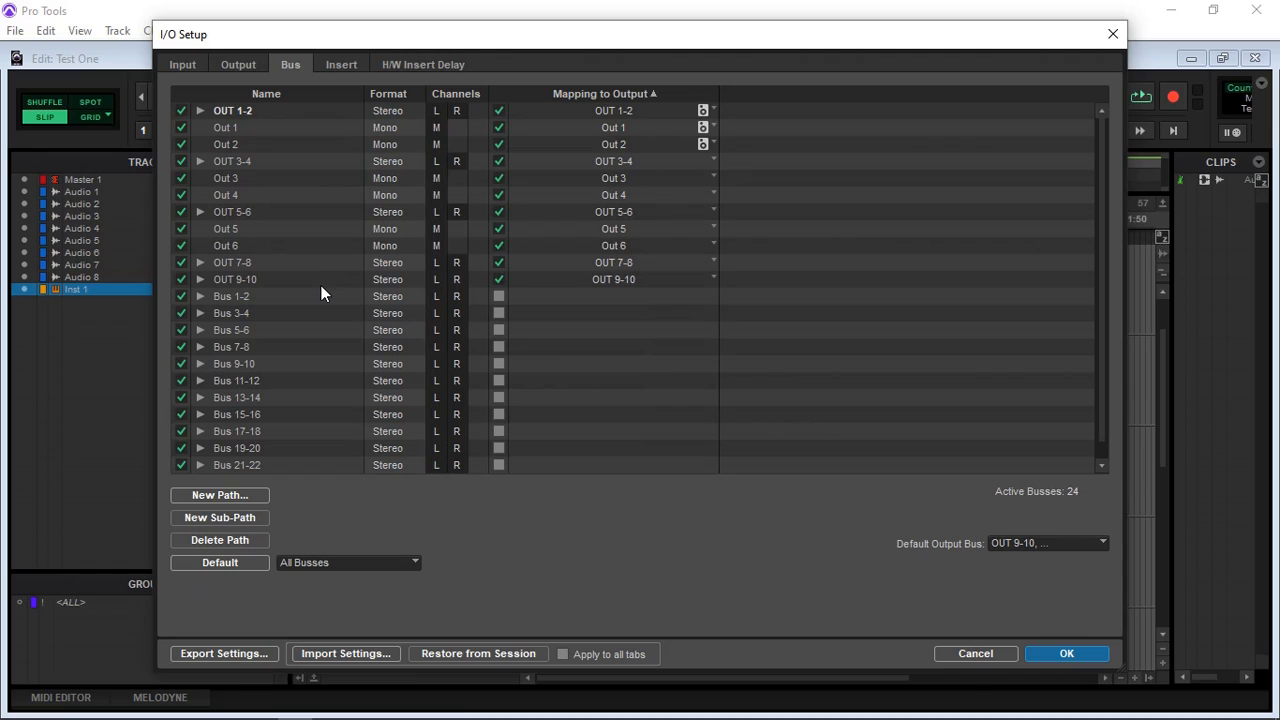
{"action": "scroll", "coordinate": [321, 293], "scroll_direction": "down", "scroll_amount": 1}
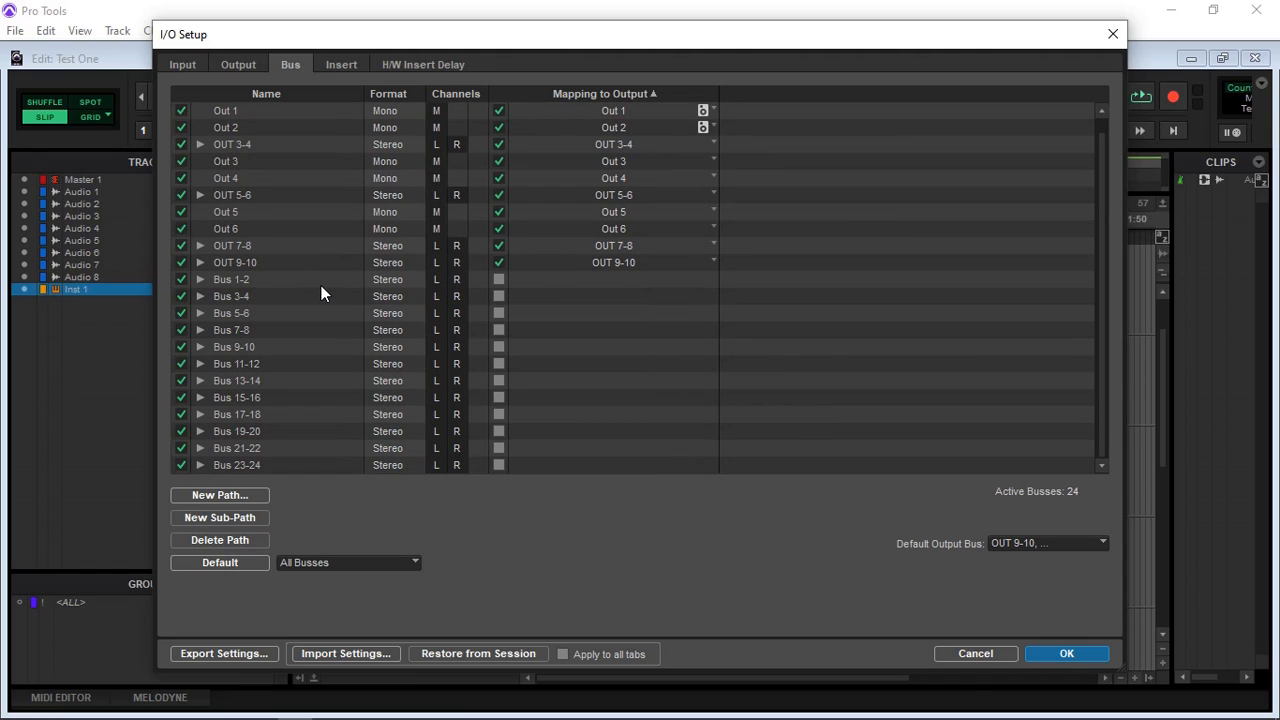
{"action": "scroll", "coordinate": [325, 285], "scroll_direction": "up", "scroll_amount": 1}
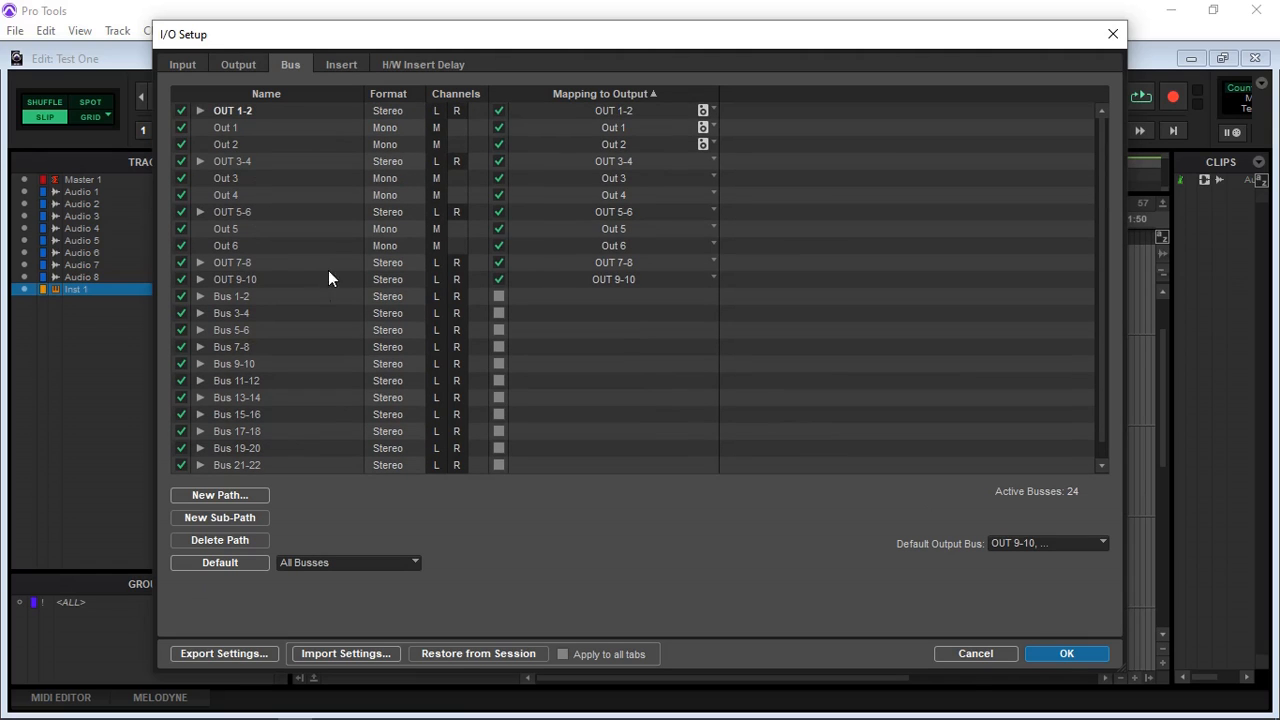
{"action": "left_click", "coordinate": [342, 66]}
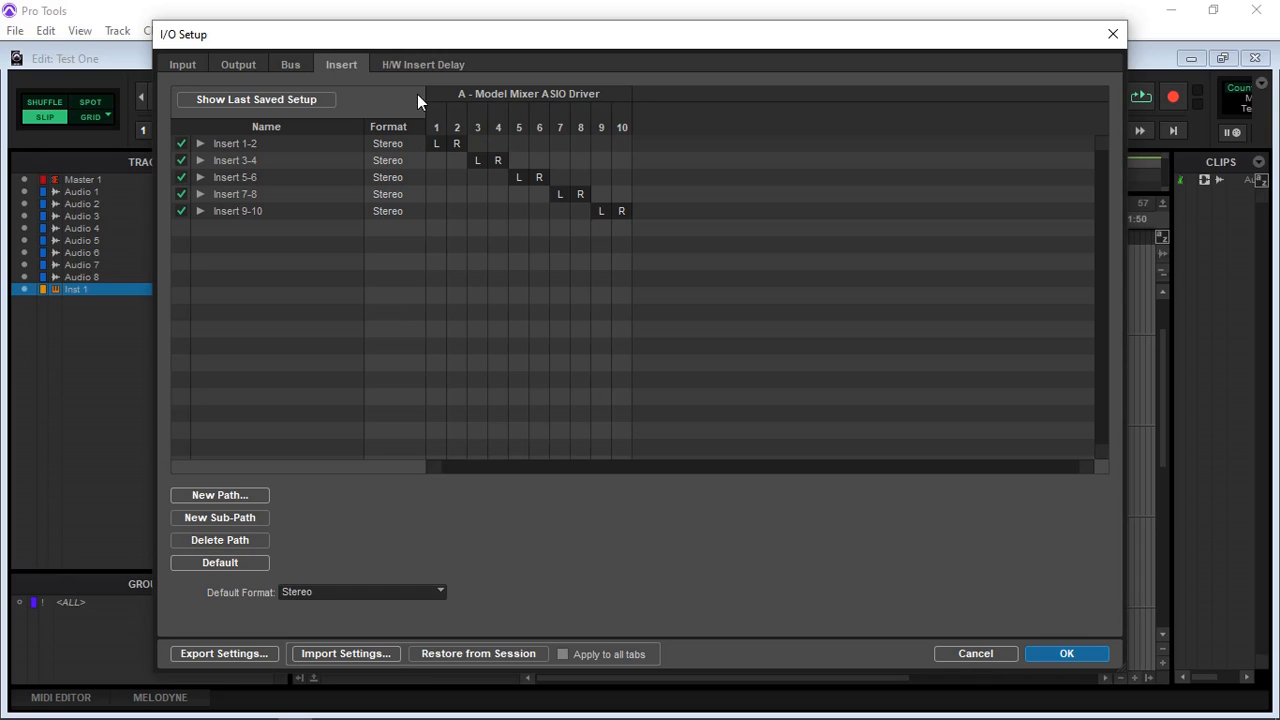
{"action": "left_click", "coordinate": [415, 66]}
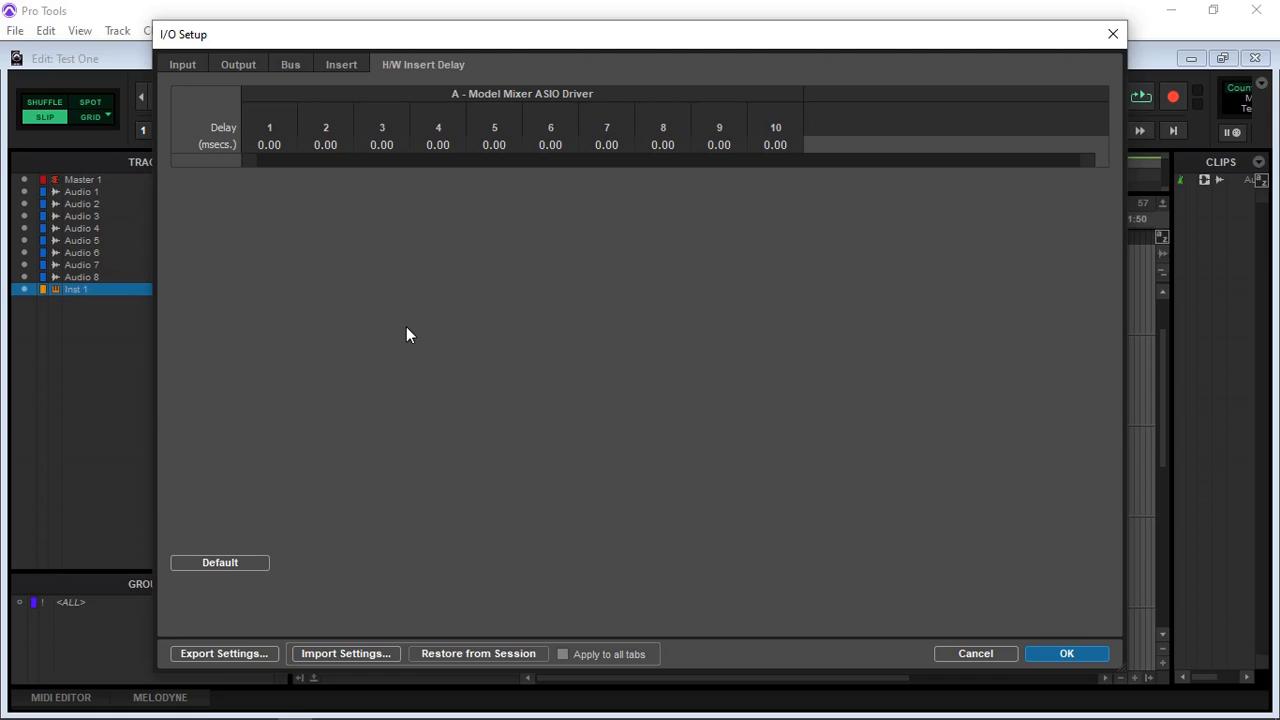
{"action": "left_click", "coordinate": [186, 64]}
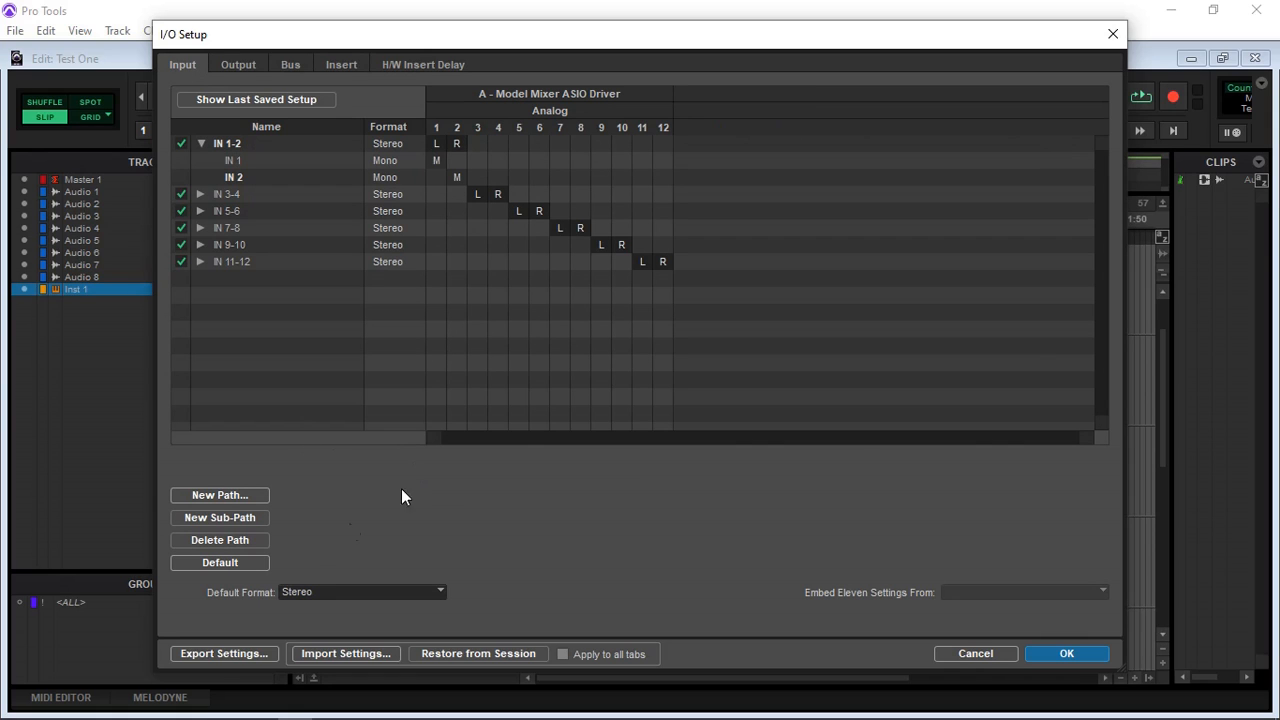
{"action": "left_click", "coordinate": [330, 653]}
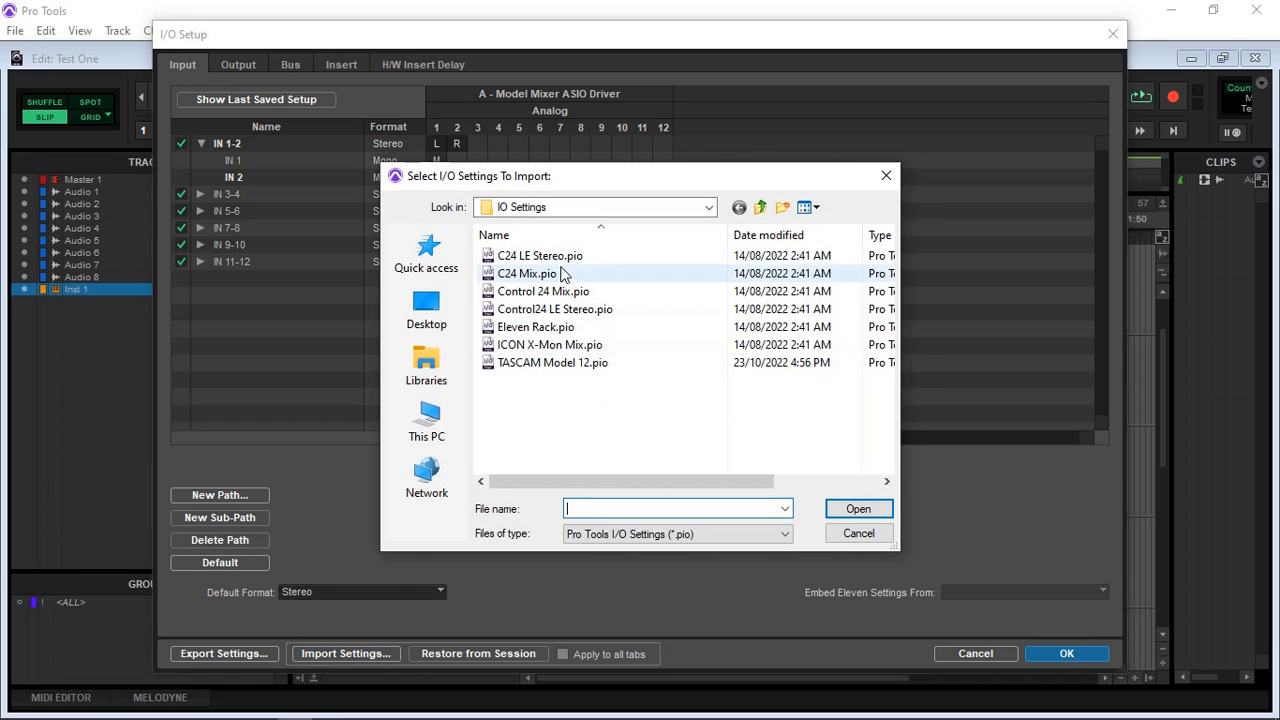
{"action": "left_click", "coordinate": [551, 366]}
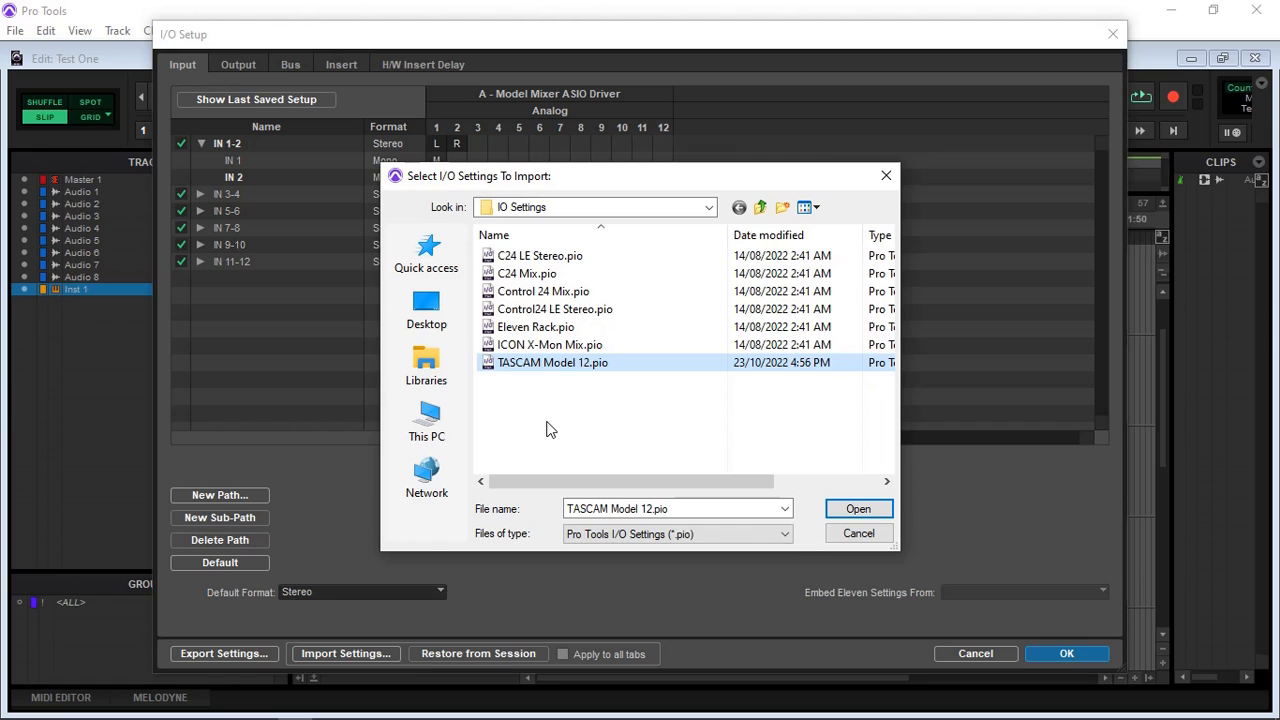
{"action": "left_click", "coordinate": [856, 533]}
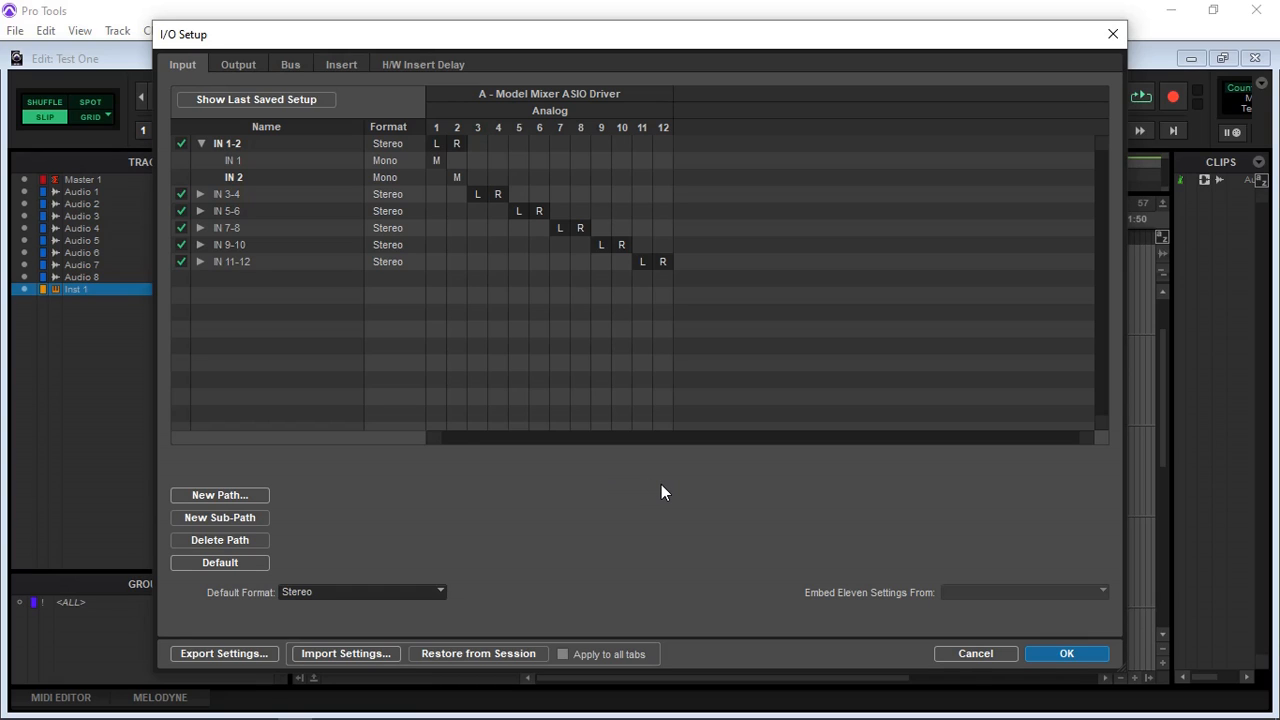
Step: Create one new mono input path named Mic AKG with default channel assignments
{"action": "left_click", "coordinate": [221, 495]}
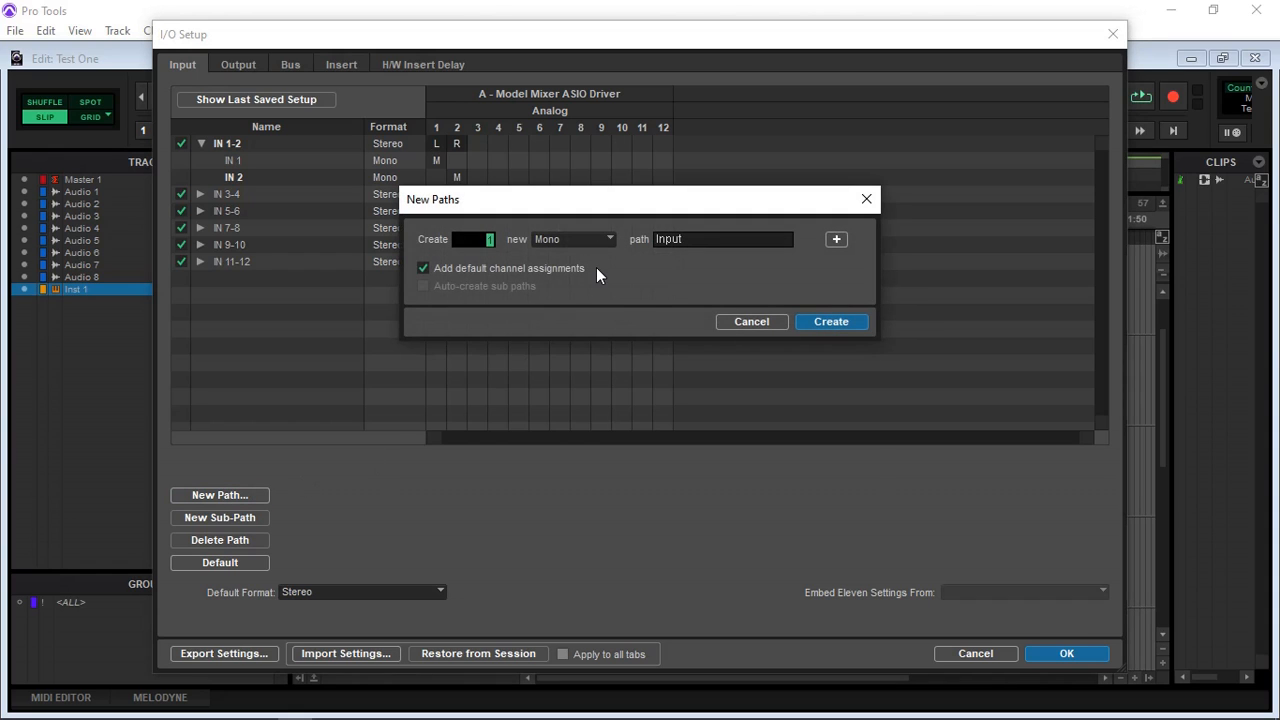
{"action": "left_click", "coordinate": [700, 238]}
{"action": "key", "text": "BackSpace"}
{"action": "type", "text": "Mic AKG"}
{"action": "left_click", "coordinate": [828, 321]}
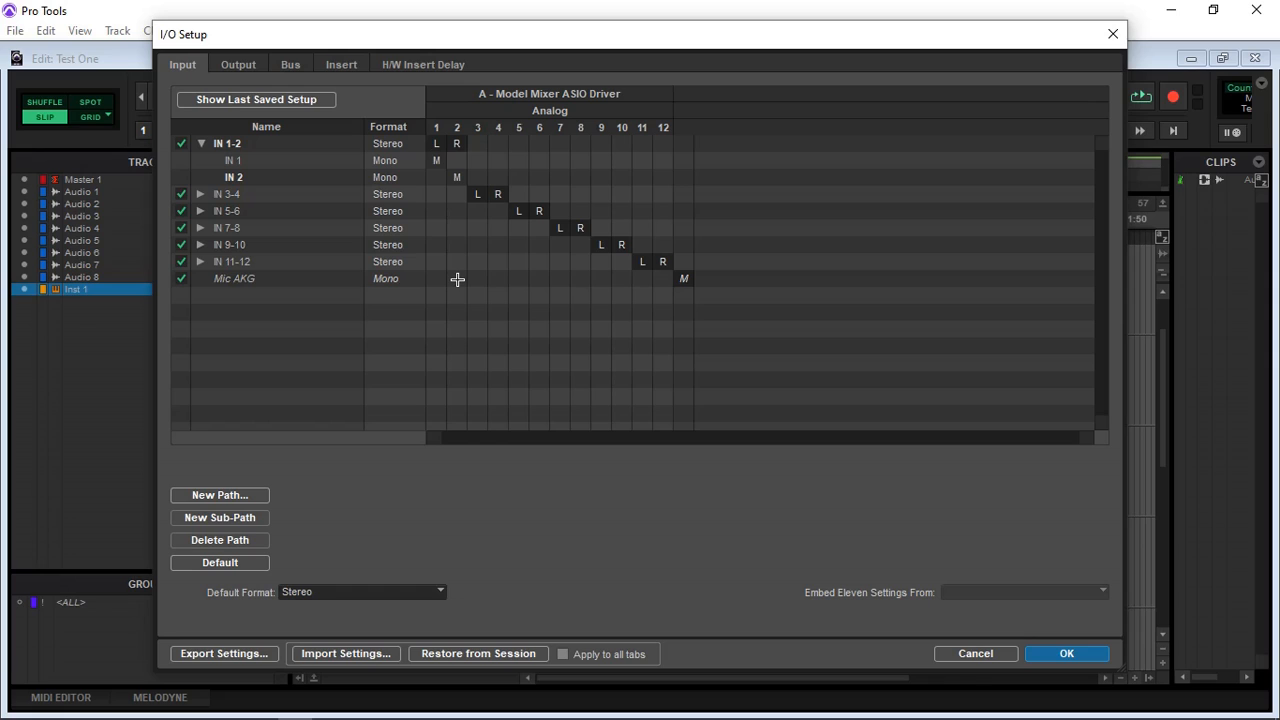
Step: Reassign the Mic AKG input path to analog channel 2 of the Model Mixer ASIO Driver
{"action": "left_click", "coordinate": [684, 279]}
{"action": "left_click", "coordinate": [455, 282]}
{"action": "left_click", "coordinate": [457, 279]}
{"action": "left_click", "coordinate": [684, 279]}
{"action": "mouse_move", "coordinate": [694, 280]}
{"action": "left_mouse_down"}
{"action": "mouse_move", "coordinate": [454, 288]}
{"action": "mouse_move", "coordinate": [686, 280]}
{"action": "left_mouse_up"}
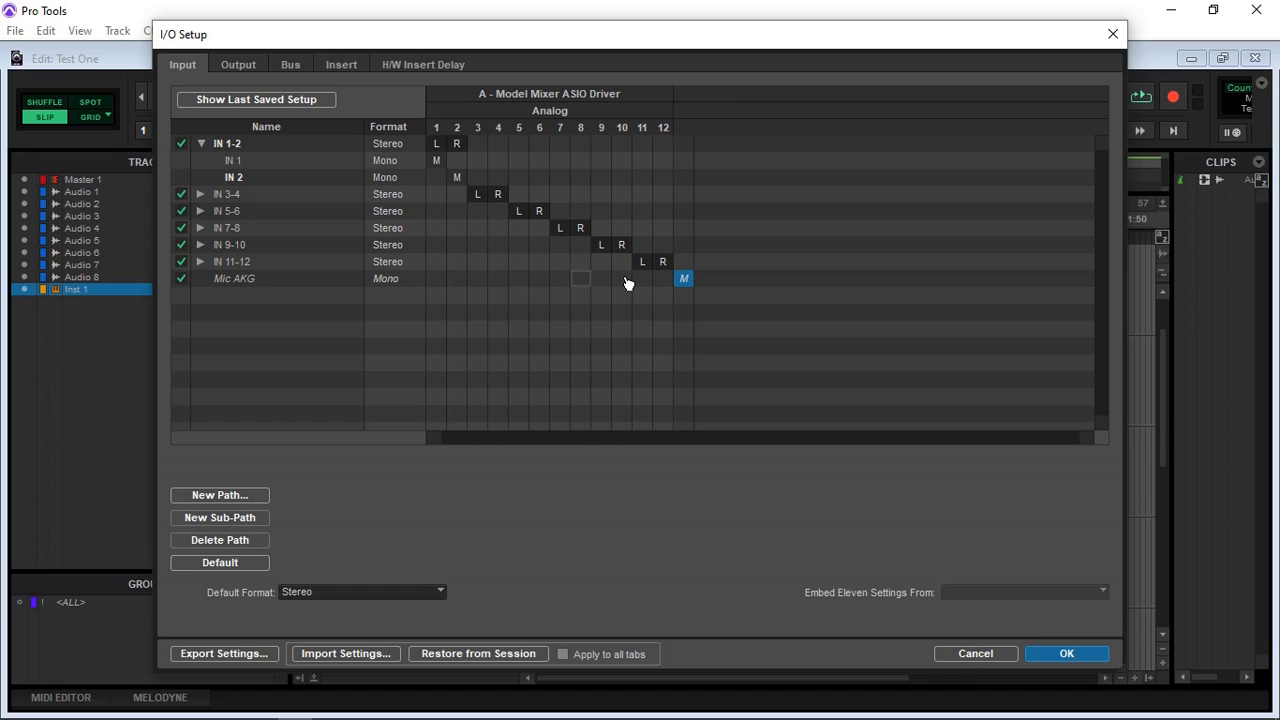
{"action": "left_click", "coordinate": [459, 283]}
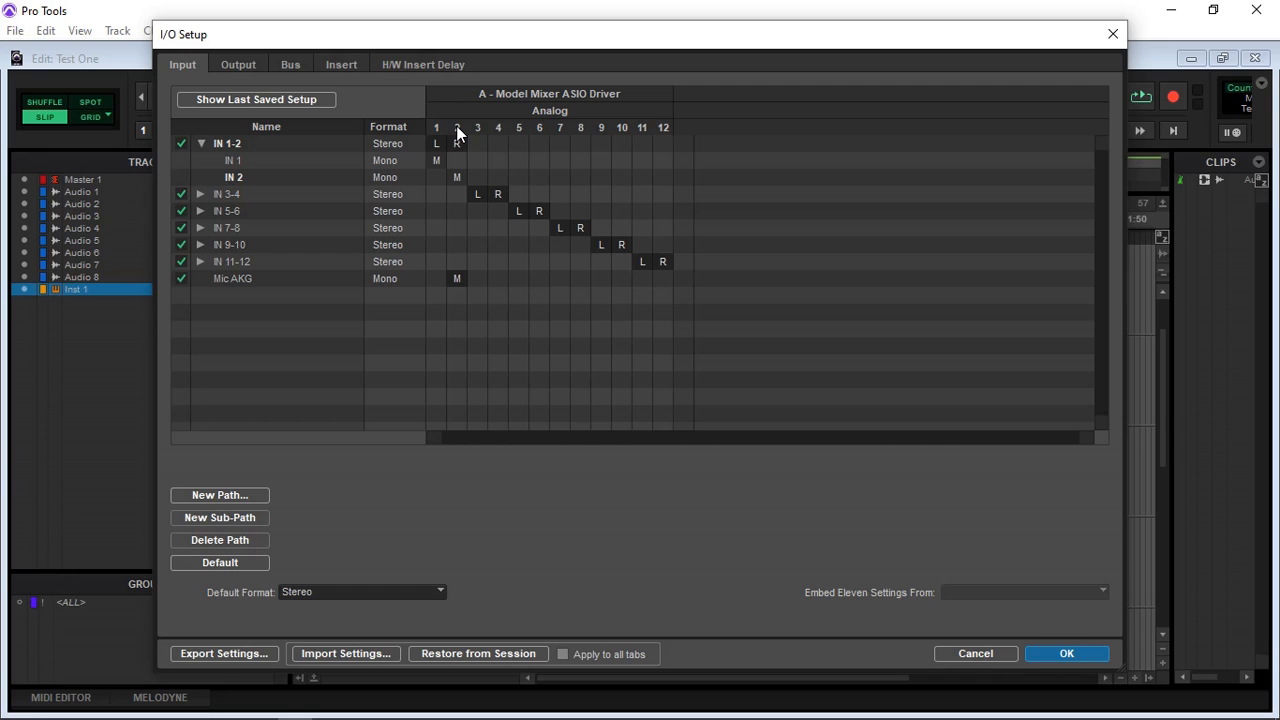
Step: Create a mono input path named Guitar, assign it to analog channel 1, and accept the I/O setup
{"action": "left_click", "coordinate": [212, 495]}
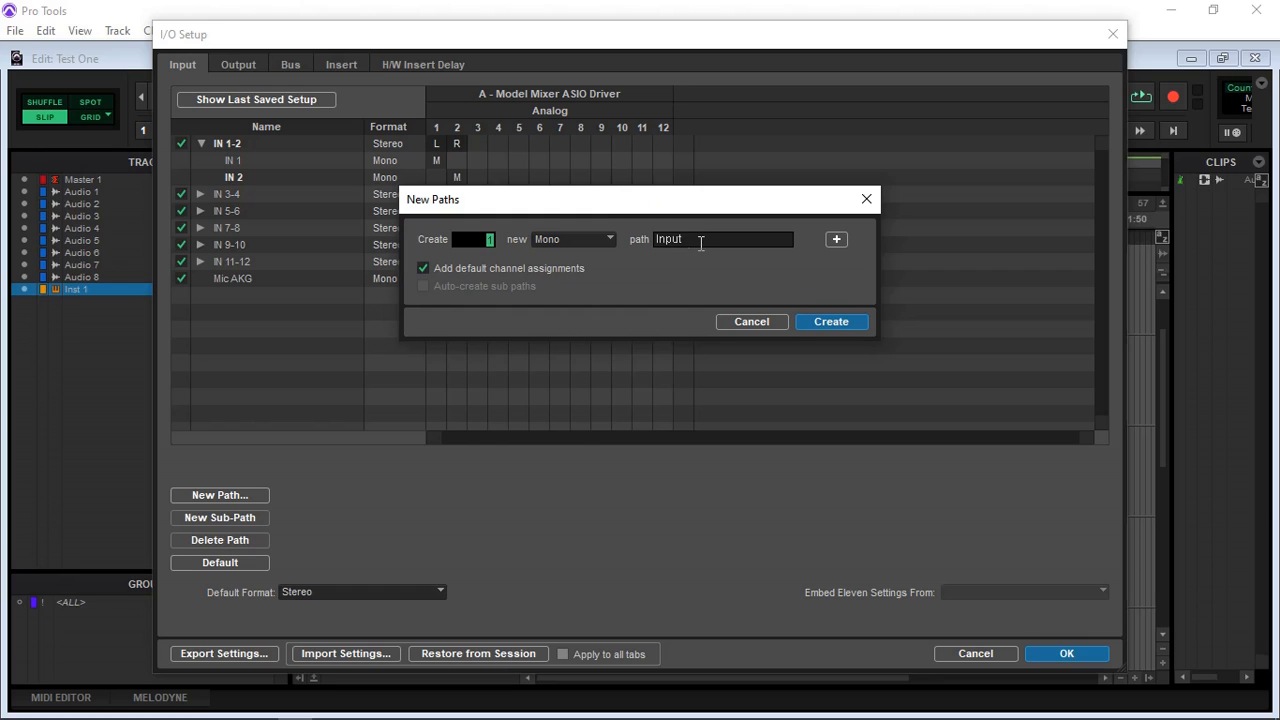
{"action": "left_click", "coordinate": [701, 242]}
{"action": "left_click", "coordinate": [848, 322]}
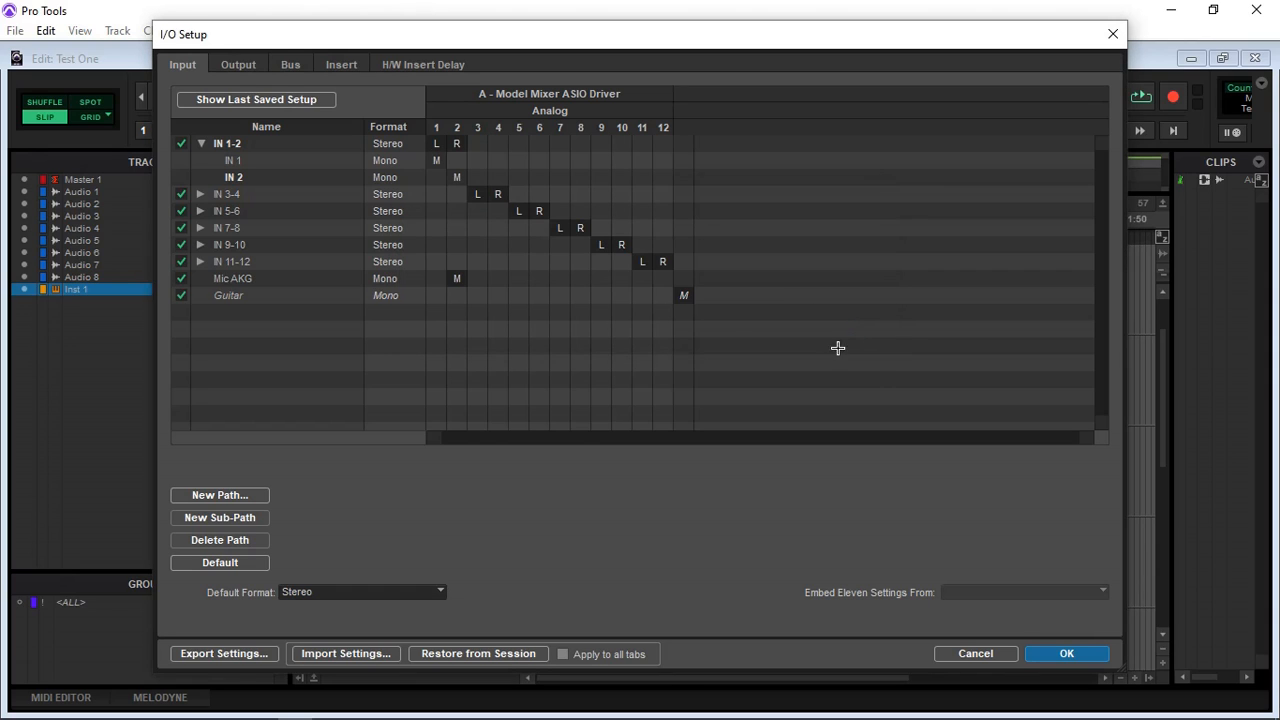
{"action": "left_click", "coordinate": [684, 296]}
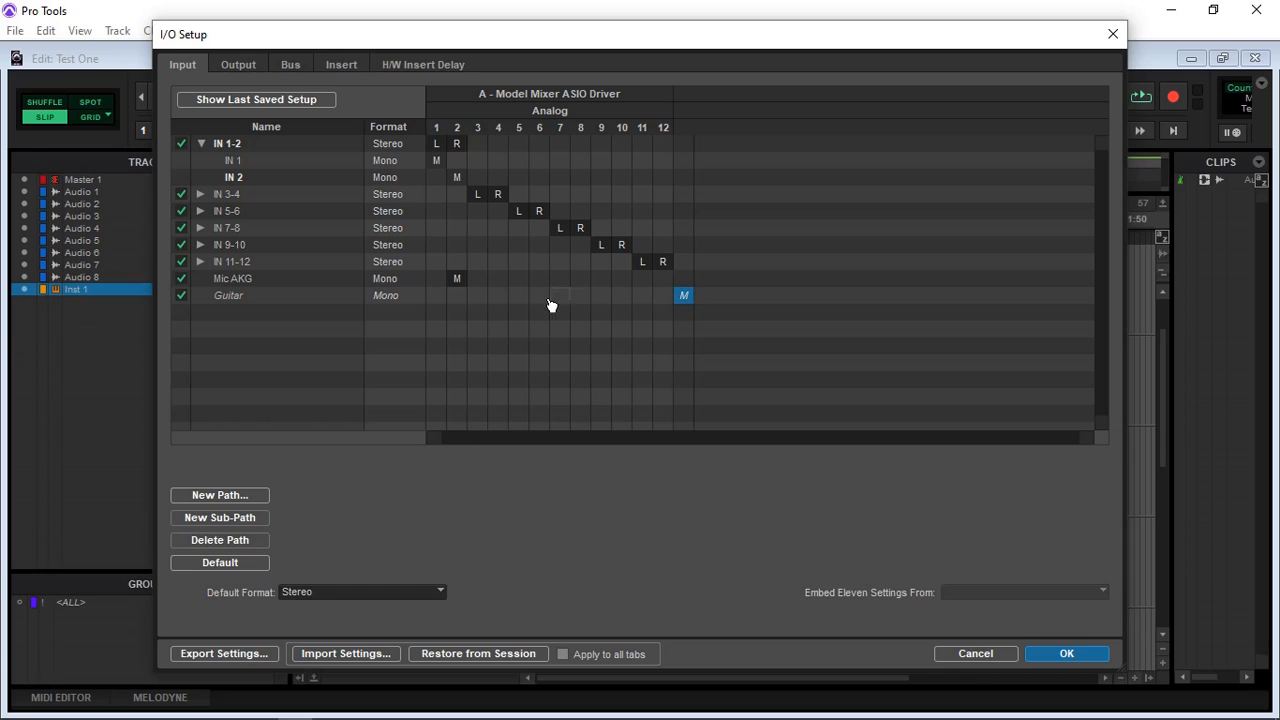
{"action": "left_click", "coordinate": [438, 298]}
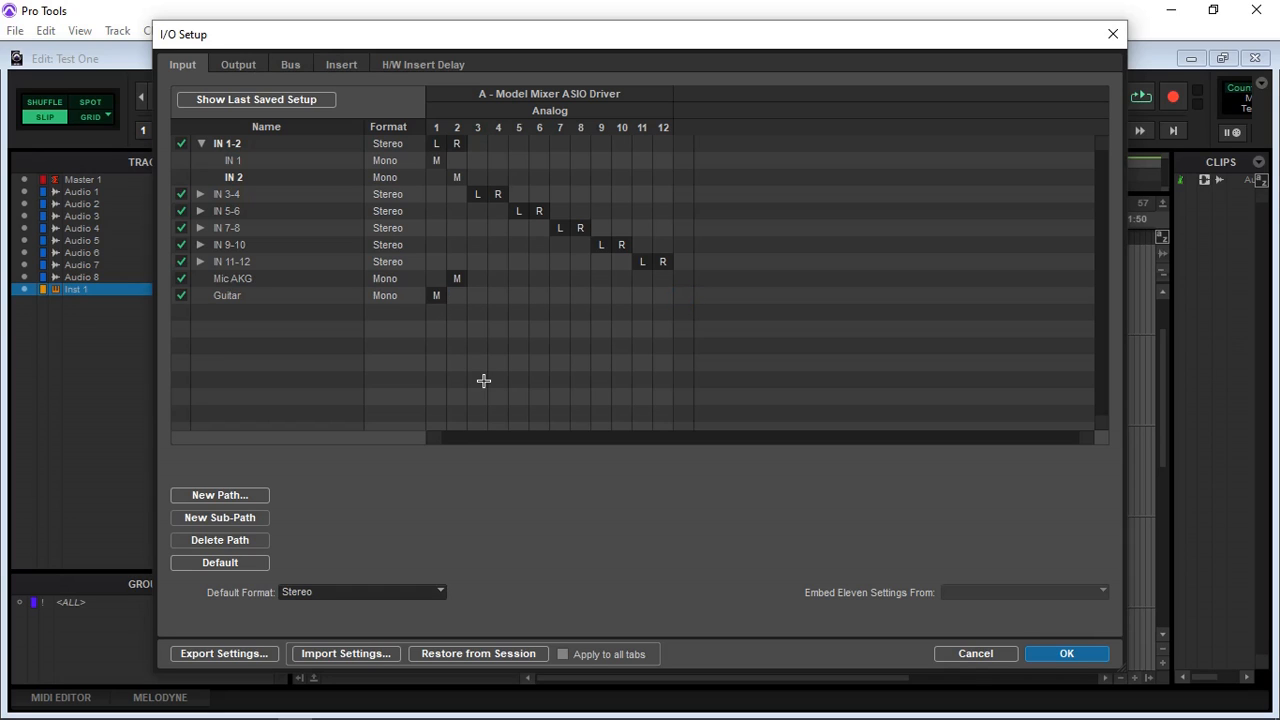
{"action": "left_click", "coordinate": [1077, 653]}
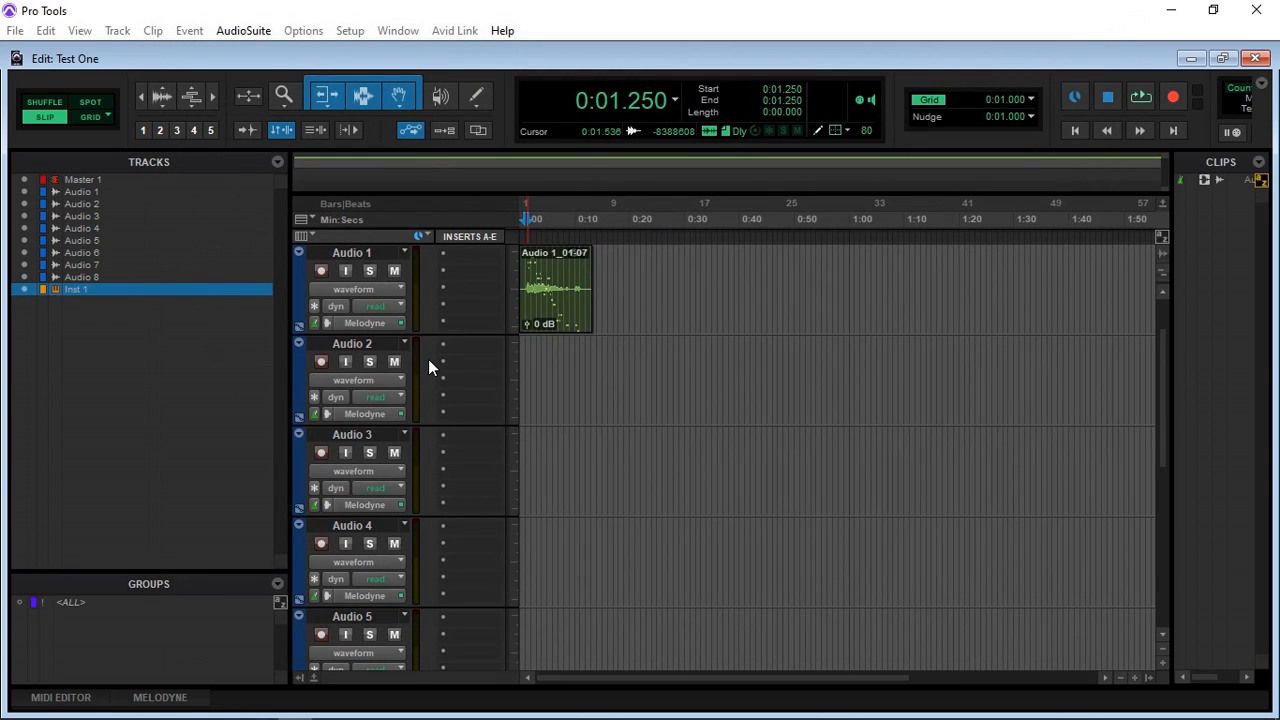
Step: Set Audio 2's input to Mic AKG and Audio 3's input to Guitar in the mixer
{"action": "key", "text": "ctrl+equal"}
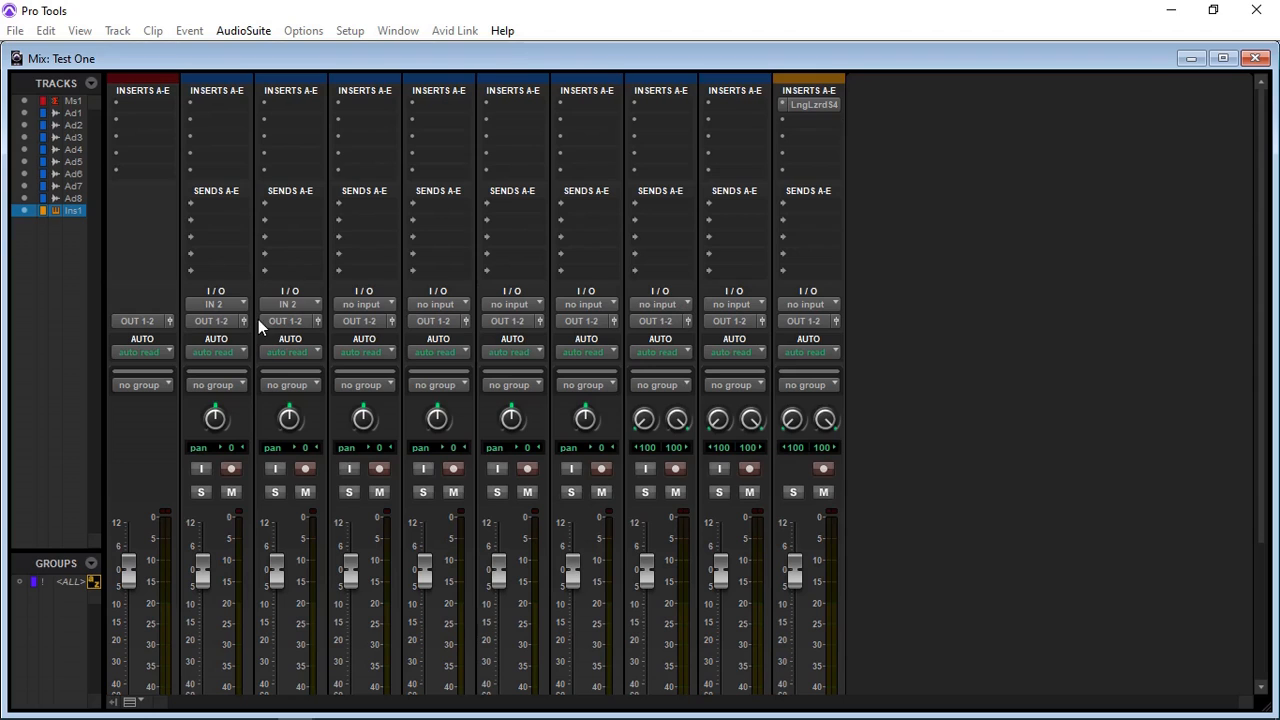
{"action": "left_click", "coordinate": [314, 302]}
{"action": "mouse_move", "coordinate": [373, 359]}
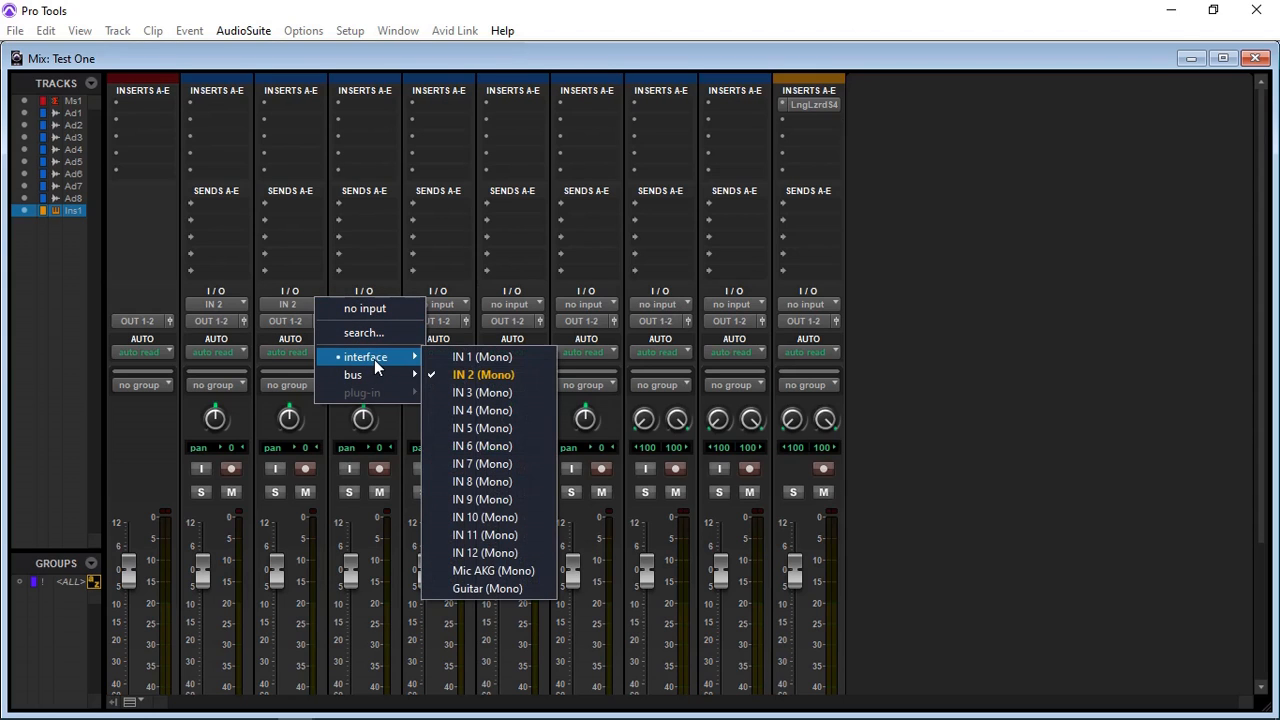
{"action": "left_click", "coordinate": [507, 570]}
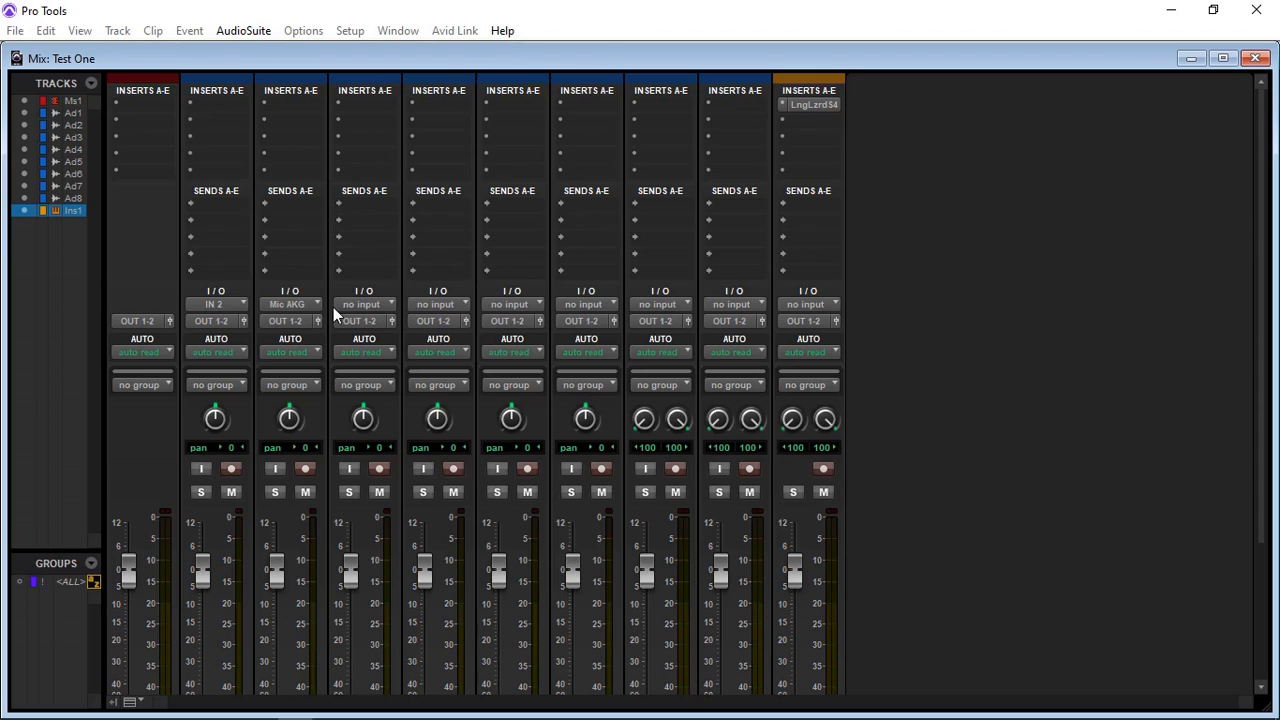
{"action": "left_click", "coordinate": [389, 305]}
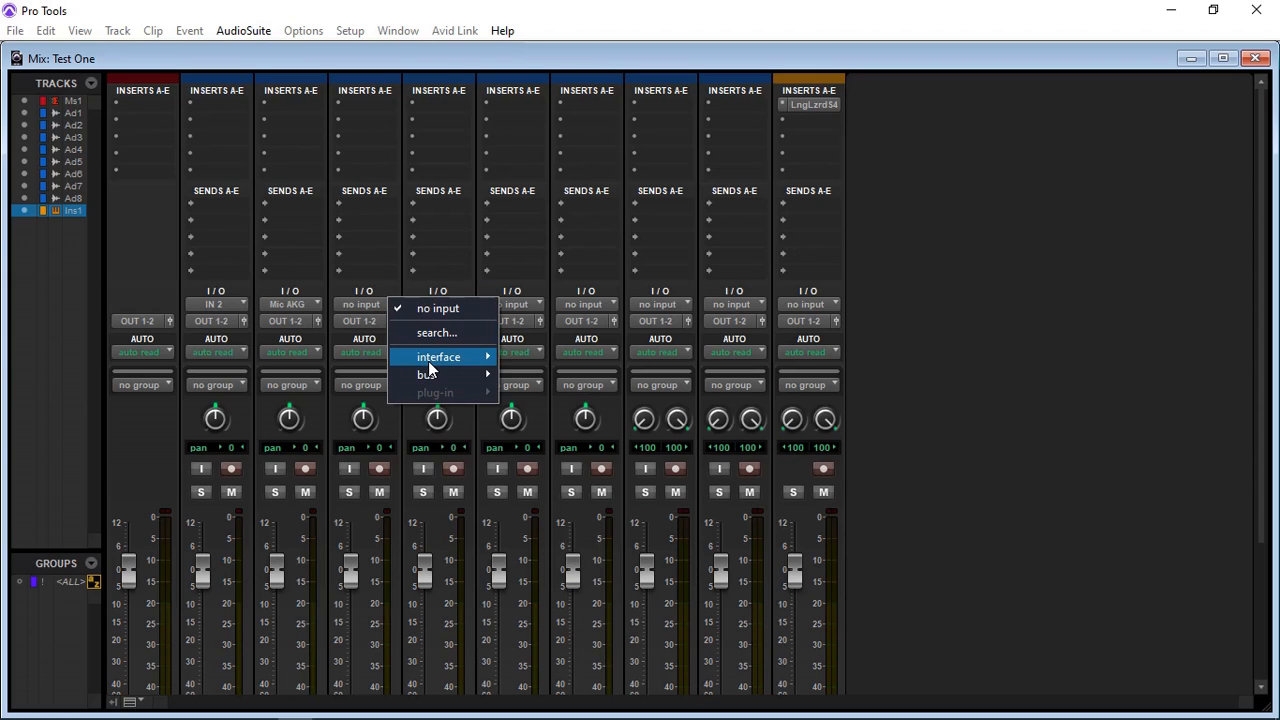
{"action": "mouse_move", "coordinate": [435, 362]}
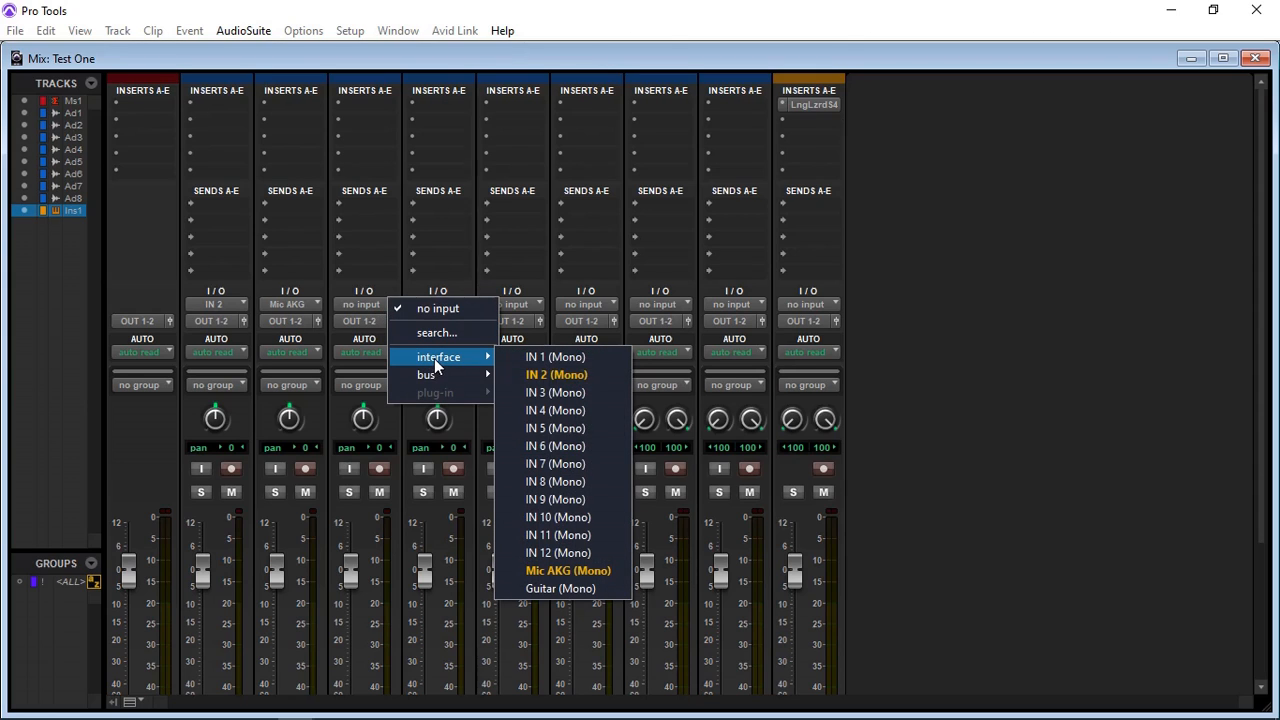
{"action": "left_click", "coordinate": [547, 589]}
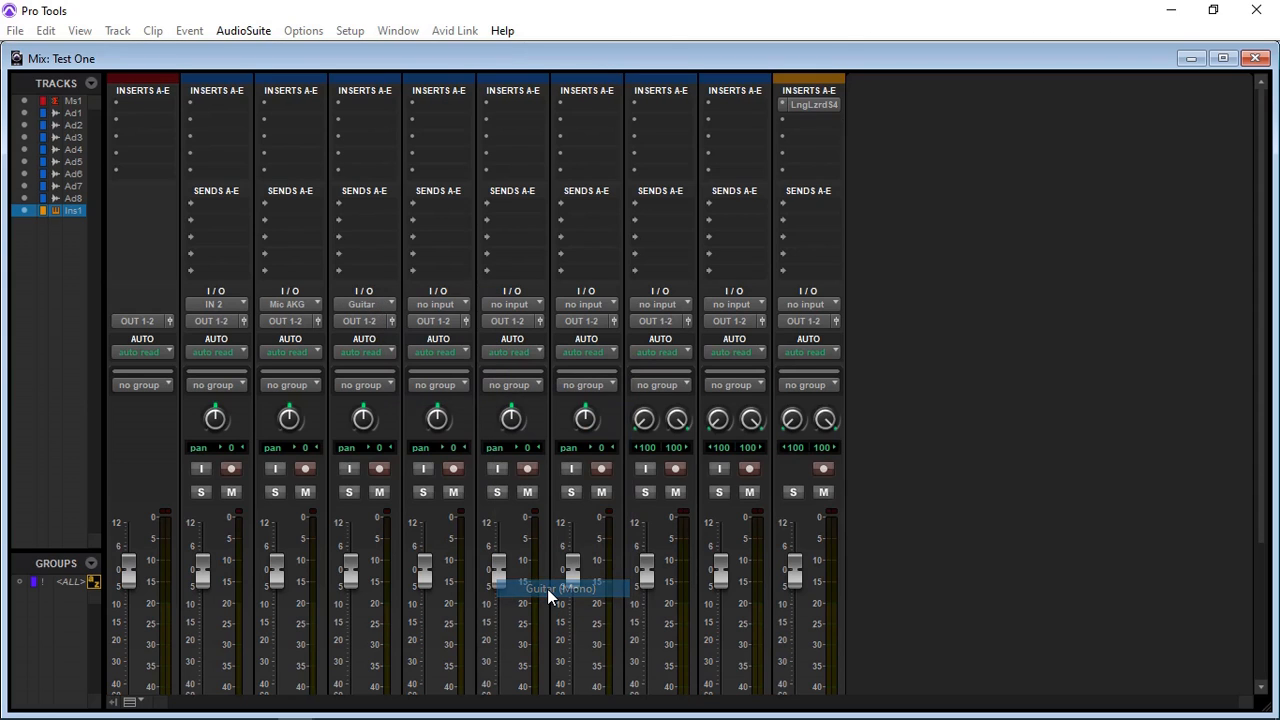
Step: Set the input of the Audio 4 track to the mono interface input IN 1
{"action": "left_click", "coordinate": [463, 304]}
{"action": "mouse_move", "coordinate": [493, 358]}
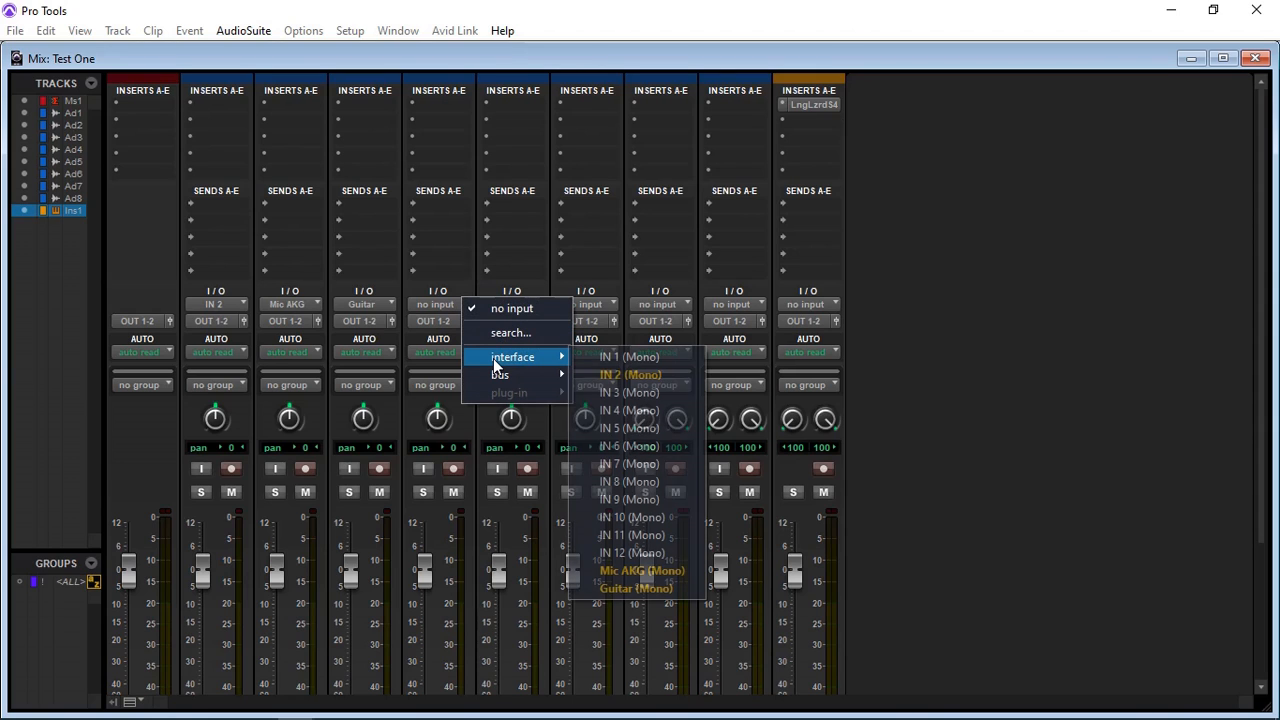
{"action": "left_click", "coordinate": [631, 357]}
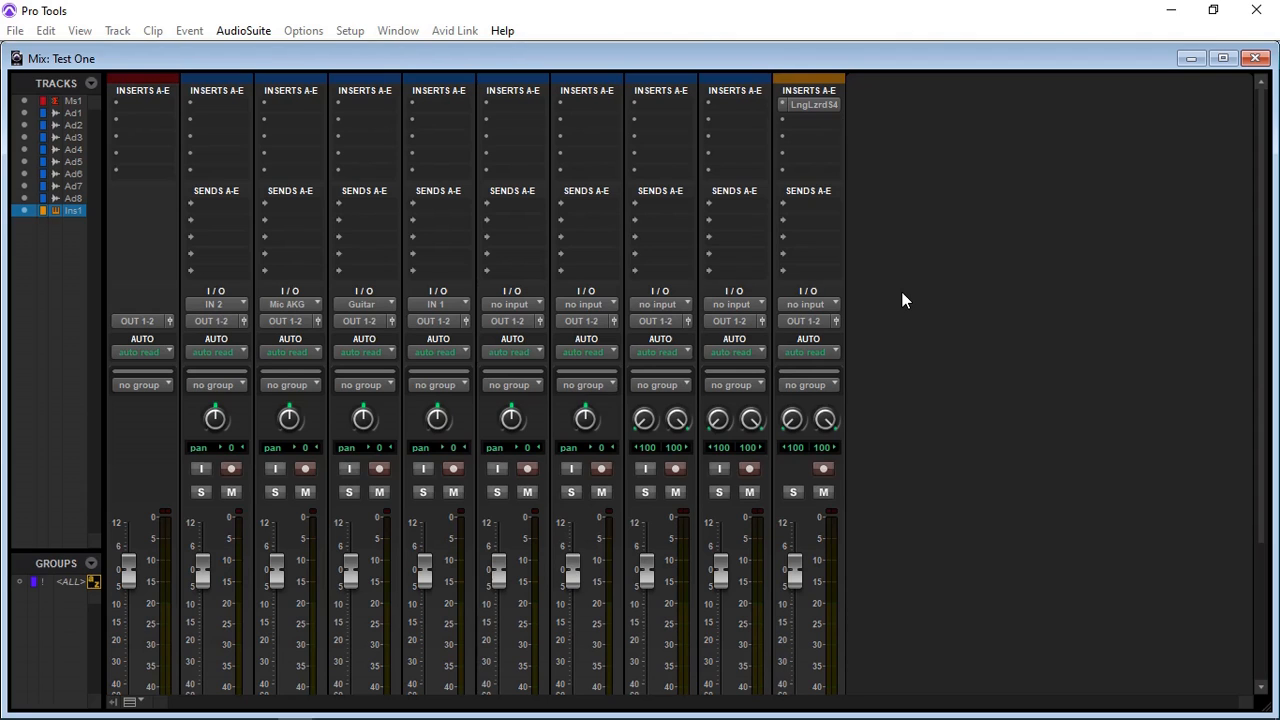
{"action": "scroll", "coordinate": [902, 292], "scroll_direction": "down", "scroll_amount": 3}
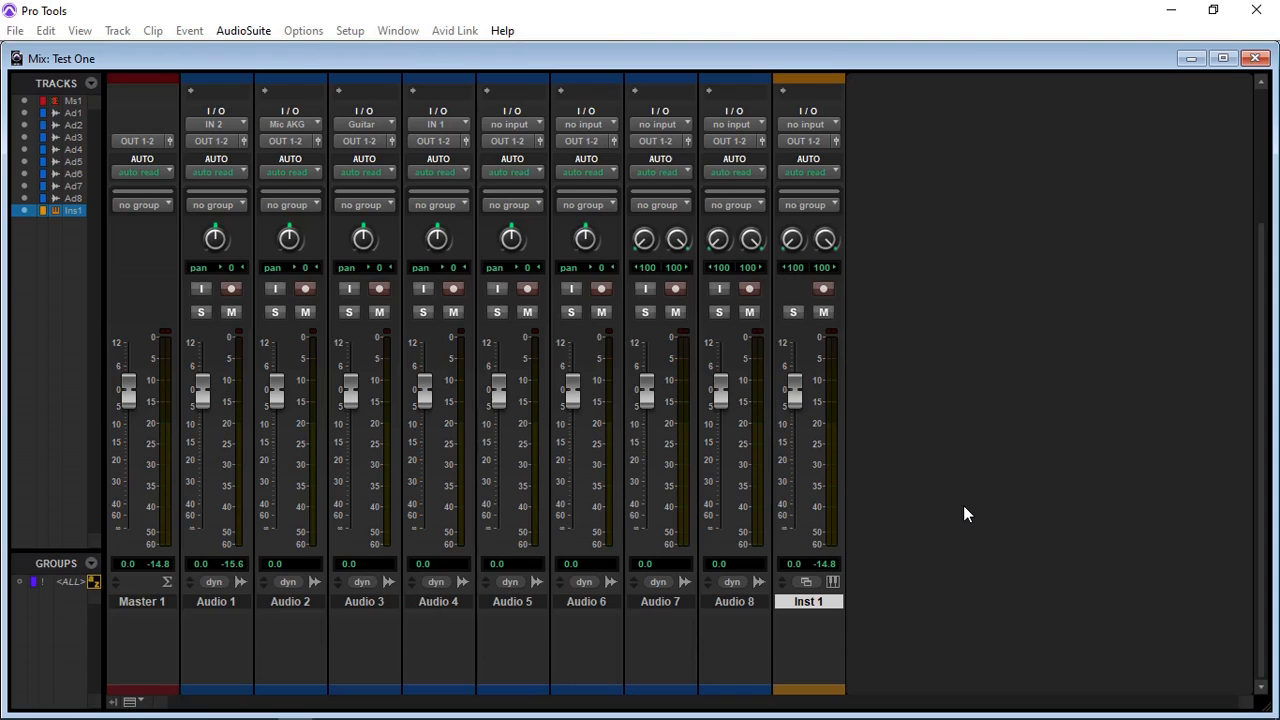
{"action": "scroll", "coordinate": [963, 505], "scroll_direction": "up", "scroll_amount": 1}
{"action": "scroll", "coordinate": [963, 505], "scroll_direction": "up", "scroll_amount": 3}
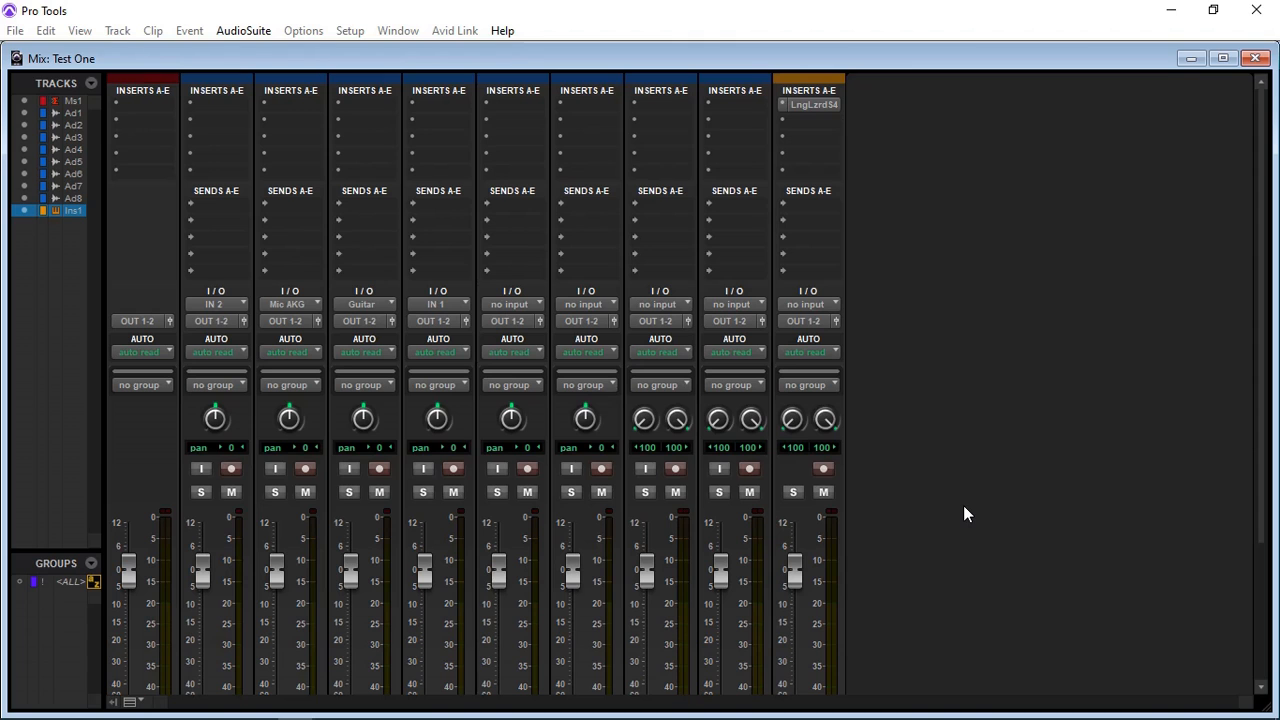
Step: Reopen the I/O setup and reassign the Mic AKG input path to analog channel 5 and Guitar to channel 7
{"action": "left_click", "coordinate": [357, 38]}
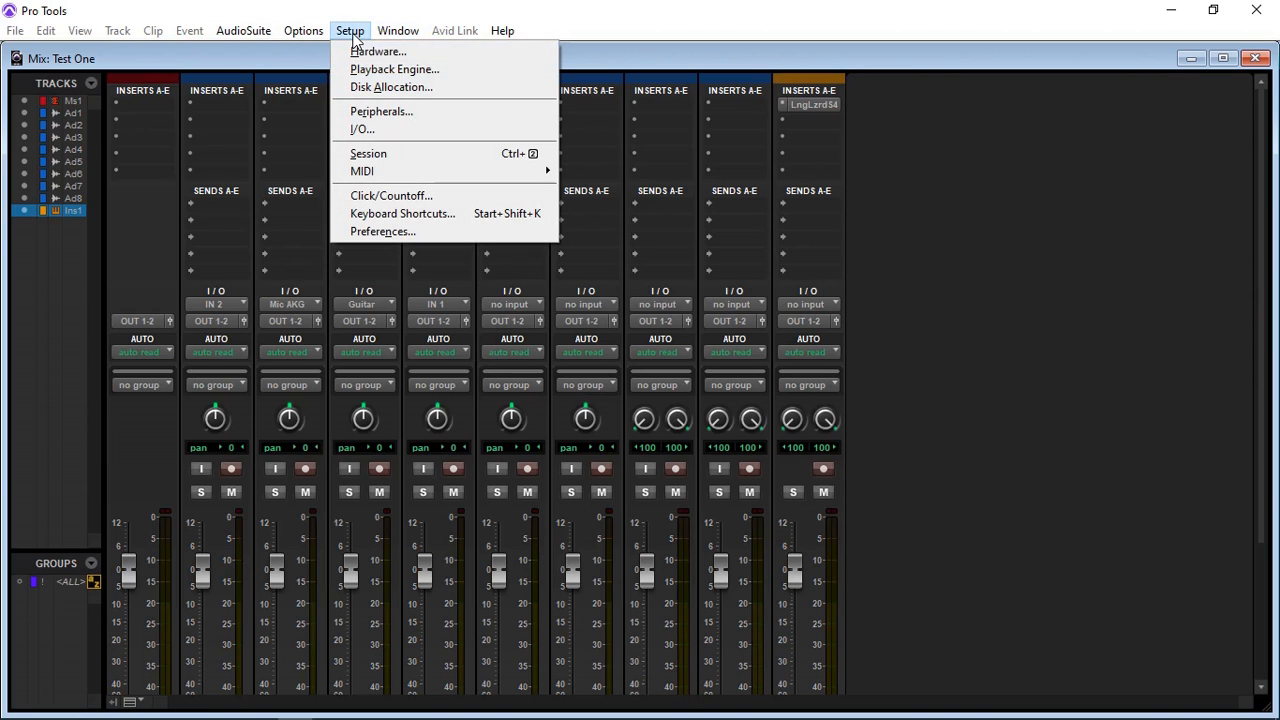
{"action": "left_click", "coordinate": [362, 133]}
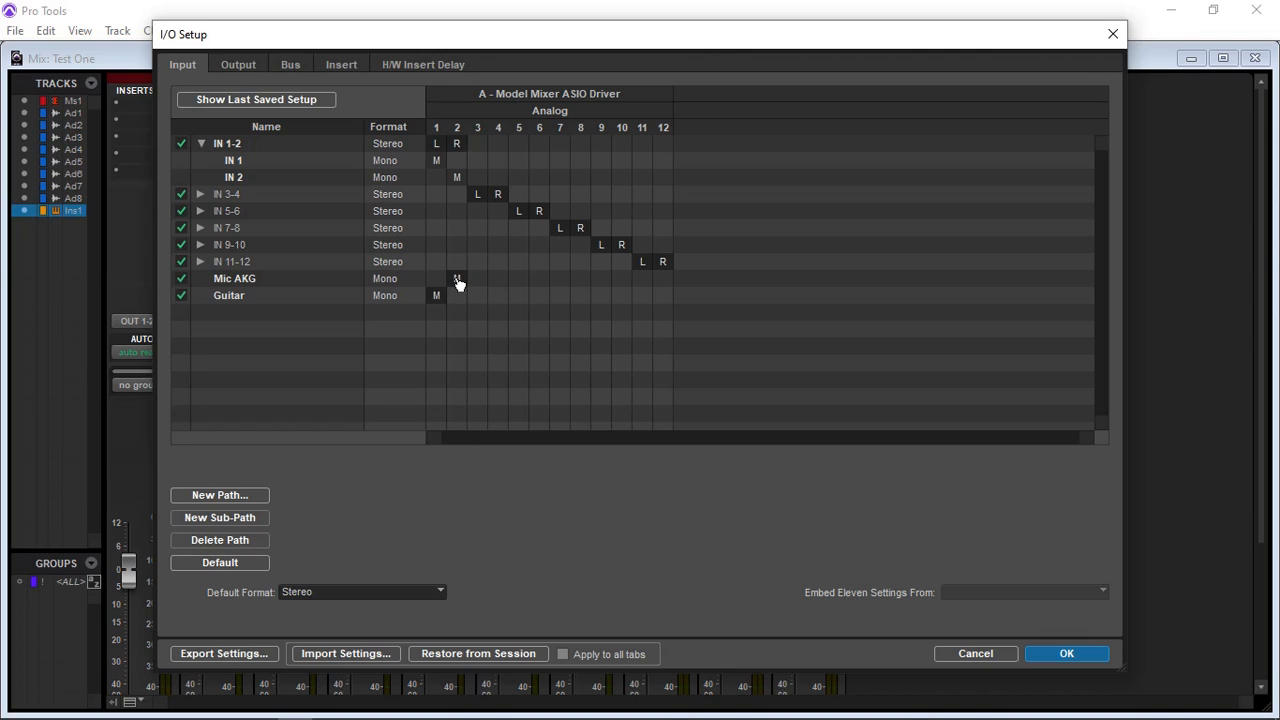
{"action": "left_click_drag", "start_coordinate": [457, 283], "coordinate": [518, 283]}
{"action": "left_click_drag", "start_coordinate": [438, 295], "coordinate": [563, 304]}
Step: Set the monitor path of the outputs to OUT 9-10 and change it to OUT 3-4
{"action": "left_click", "coordinate": [238, 65]}
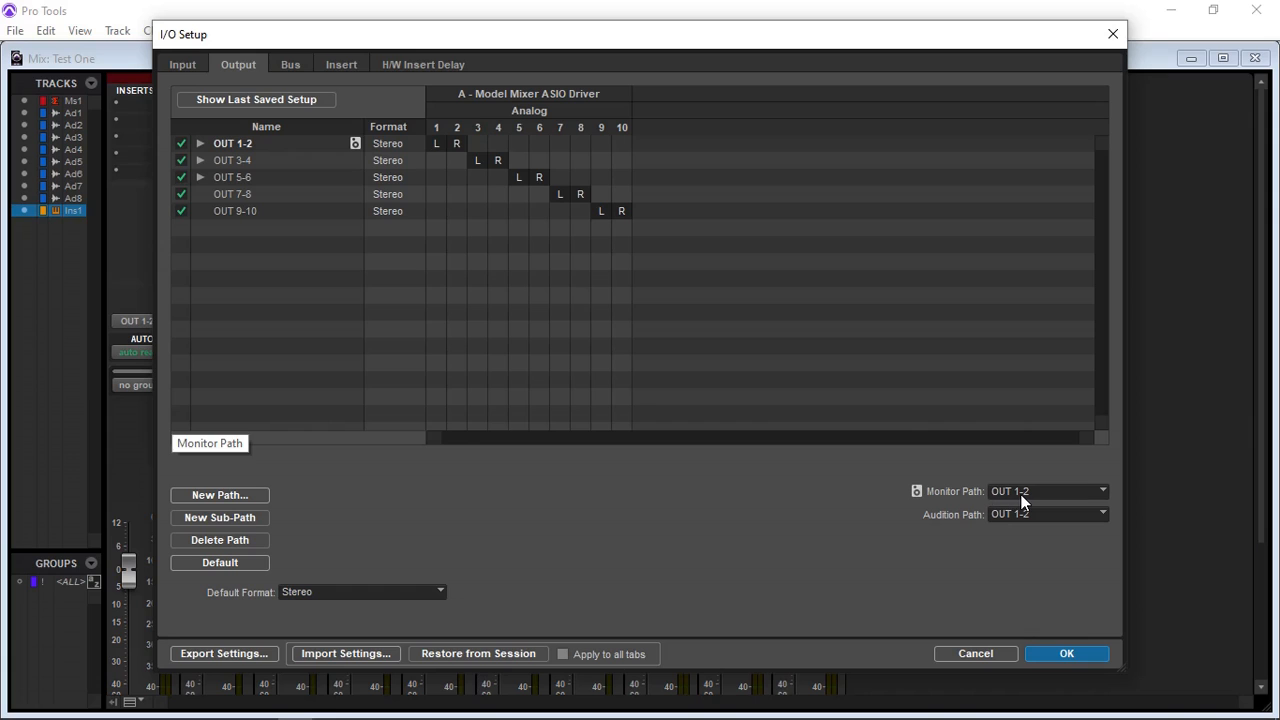
{"action": "left_click", "coordinate": [1103, 491]}
{"action": "left_click", "coordinate": [1158, 592]}
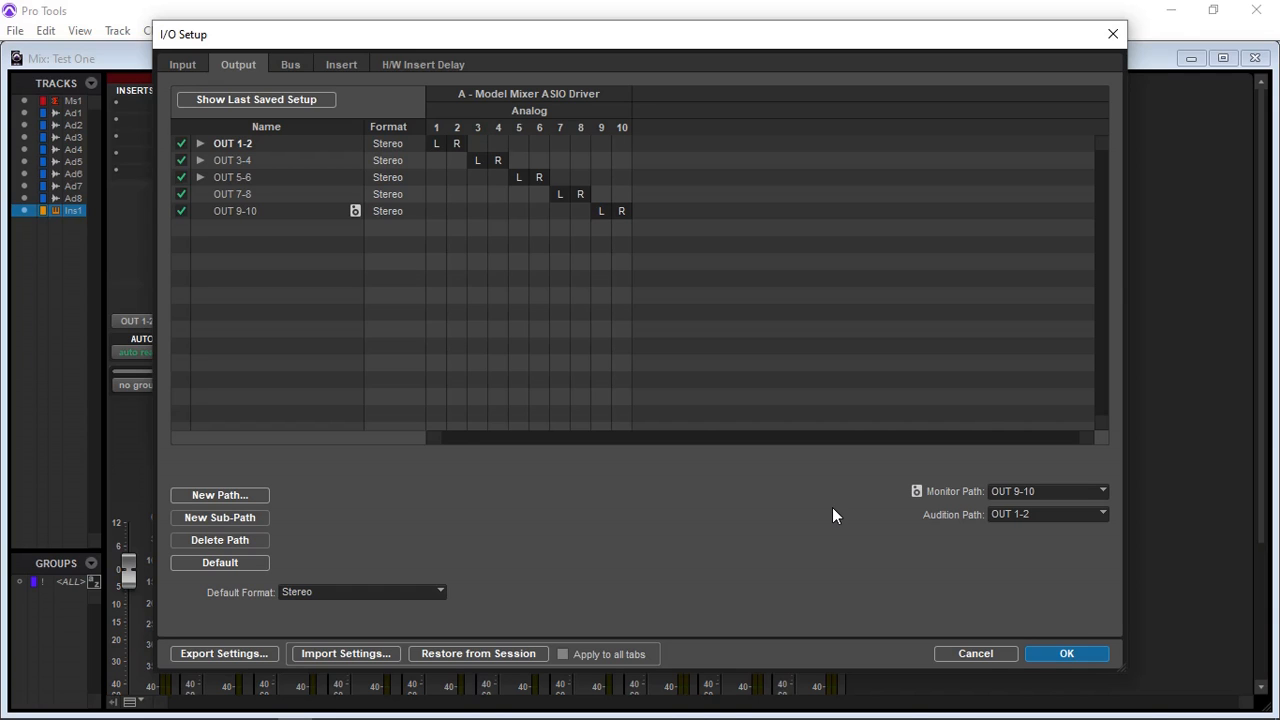
{"action": "left_click", "coordinate": [1101, 490]}
{"action": "left_click", "coordinate": [1120, 535]}
{"action": "left_click", "coordinate": [582, 171]}
Step: Deactivate the output paths OUT 9-10, OUT 7-8 and OUT 5-6
{"action": "left_click", "coordinate": [182, 211]}
{"action": "left_click", "coordinate": [183, 194]}
{"action": "left_click", "coordinate": [186, 179]}
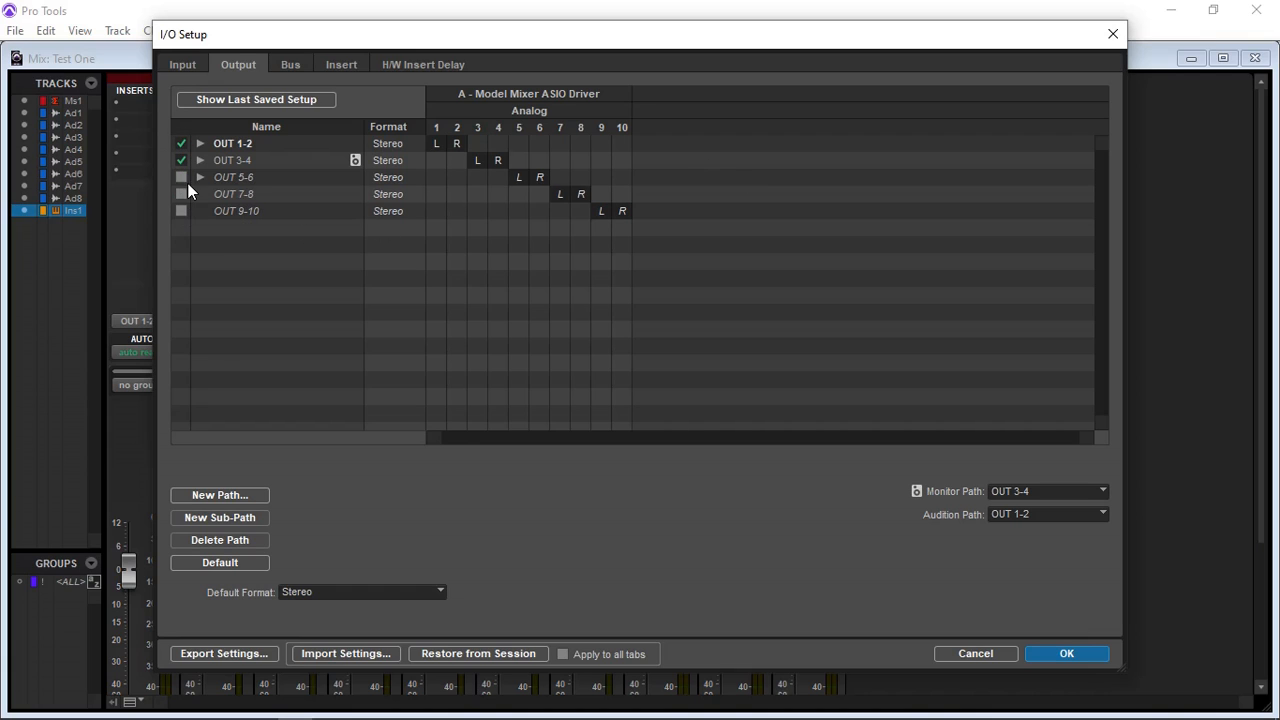
Step: Try OUT 5-6 and OUT 7-8 as the only active outputs, and restore OUT 1-2 and OUT 3-4 as the active ones
{"action": "left_click", "coordinate": [181, 143]}
{"action": "left_click", "coordinate": [182, 177]}
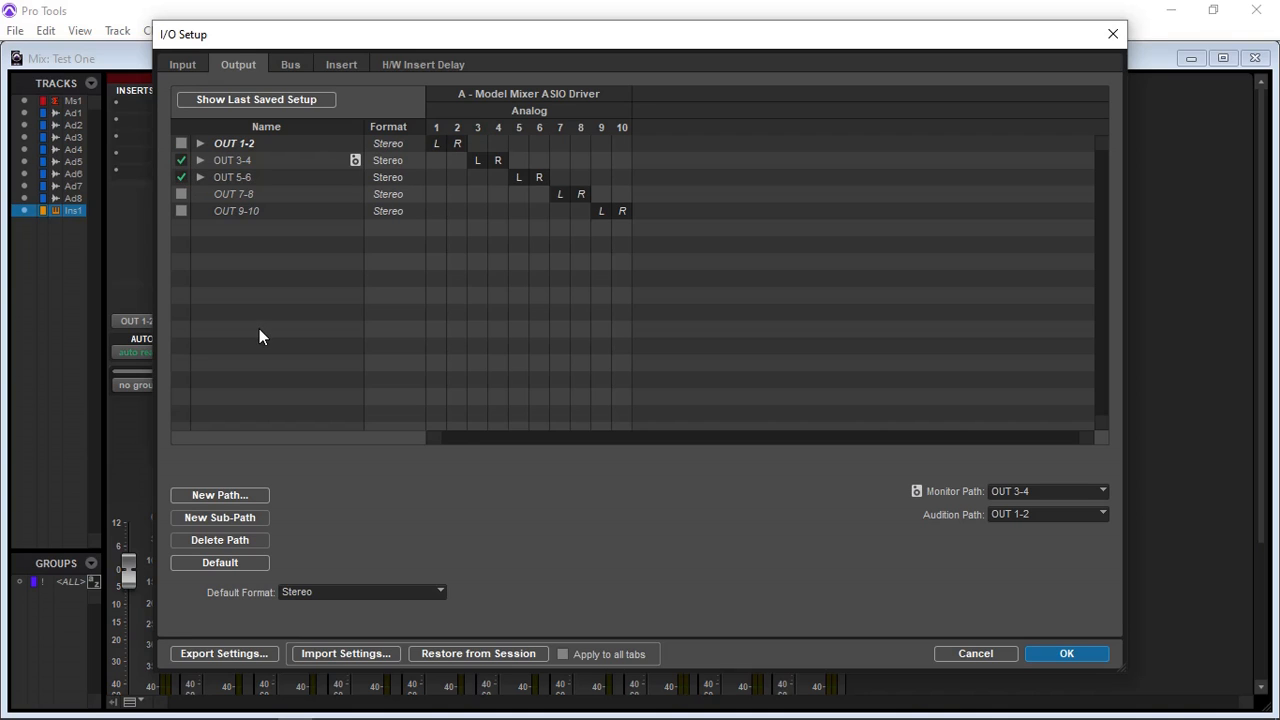
{"action": "left_click", "coordinate": [178, 160]}
{"action": "left_click", "coordinate": [186, 193]}
{"action": "left_click", "coordinate": [180, 178]}
{"action": "left_click", "coordinate": [183, 194]}
{"action": "left_click", "coordinate": [181, 145]}
{"action": "left_click", "coordinate": [181, 160]}
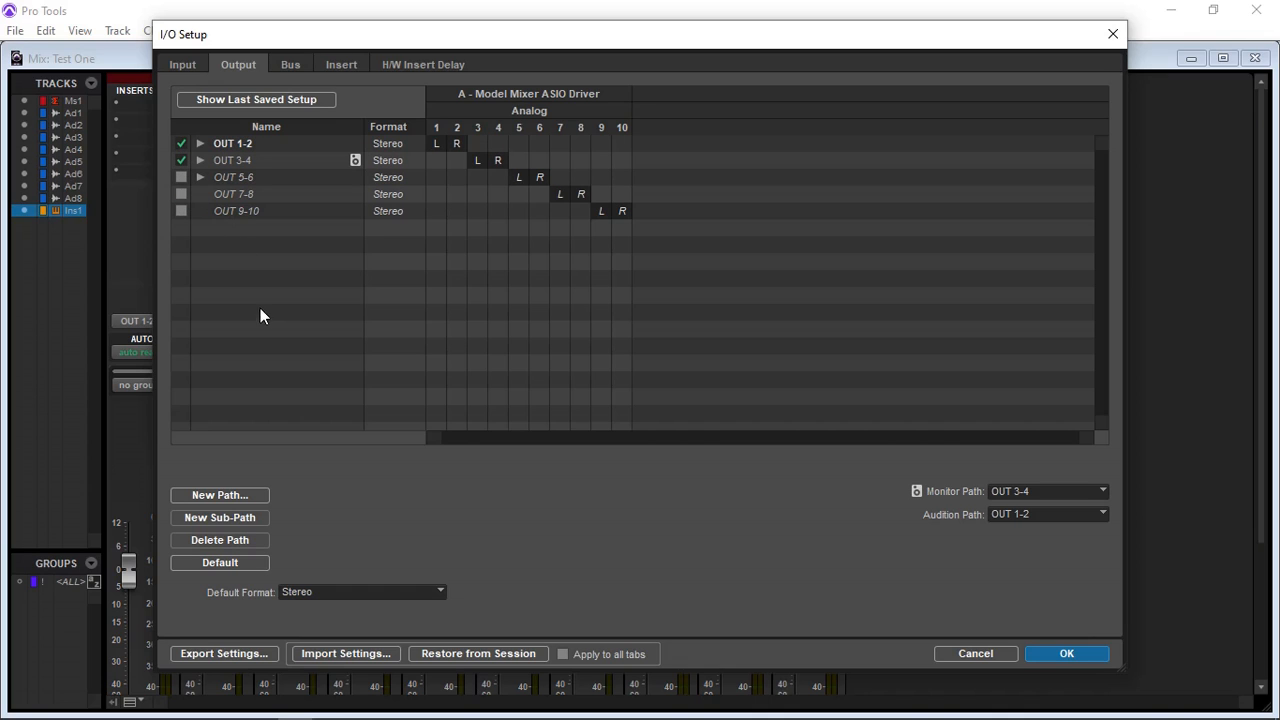
Step: Deactivate every input path except IN 1-2 and IN 3-4, expand IN 3-4 into its mono sub-paths, and accept the I/O setup
{"action": "left_click", "coordinate": [183, 65]}
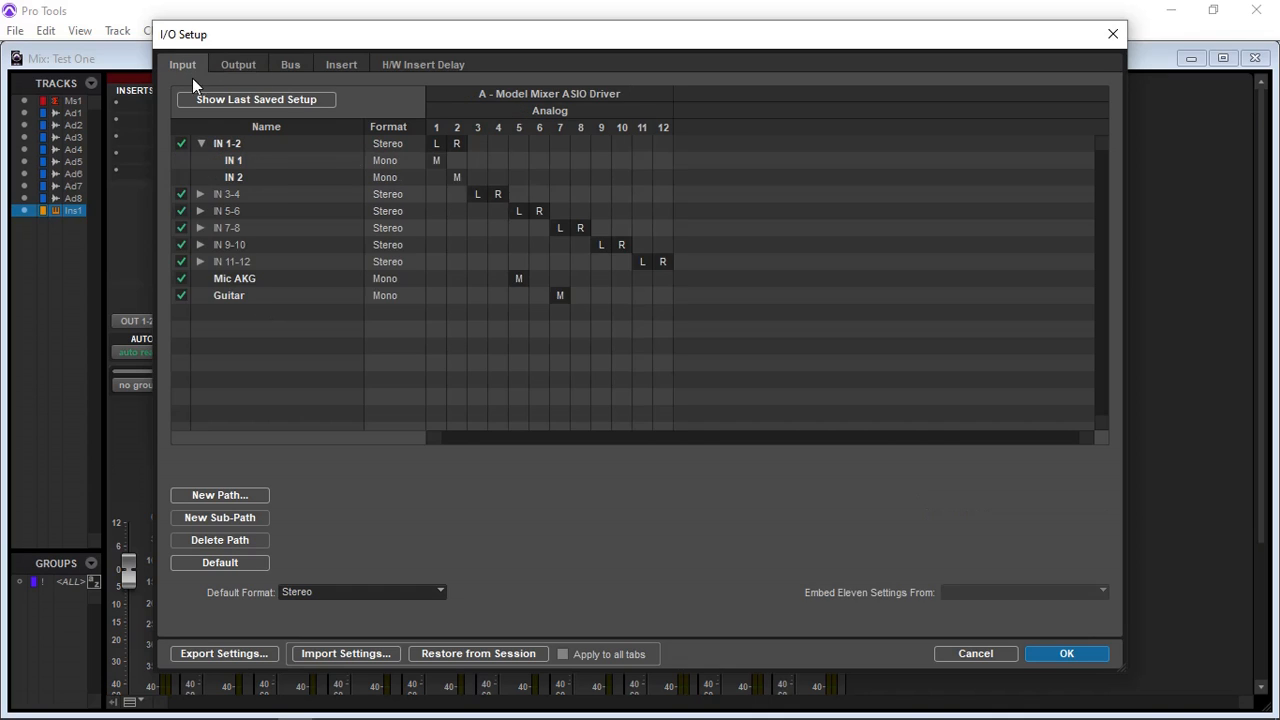
{"action": "left_click", "coordinate": [181, 295]}
{"action": "left_click", "coordinate": [181, 278]}
{"action": "left_click", "coordinate": [181, 244]}
{"action": "left_click", "coordinate": [181, 228]}
{"action": "left_click", "coordinate": [181, 211]}
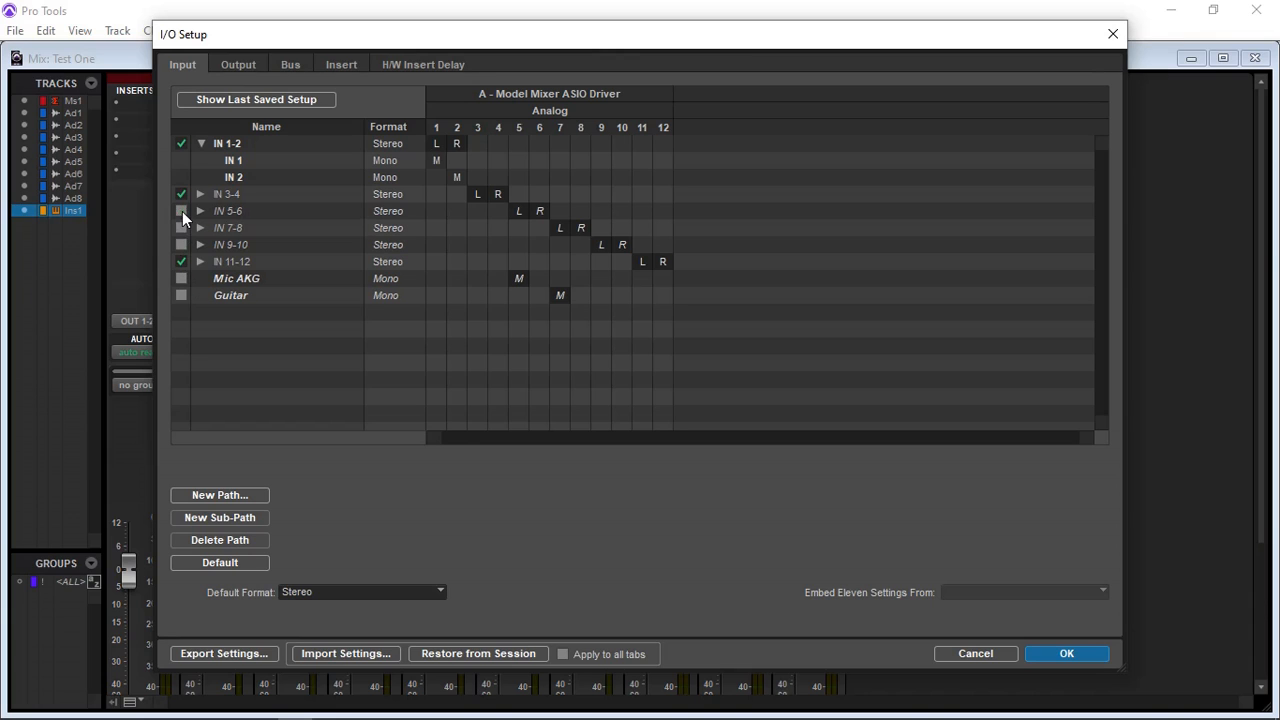
{"action": "left_click", "coordinate": [184, 261]}
{"action": "left_click", "coordinate": [200, 194]}
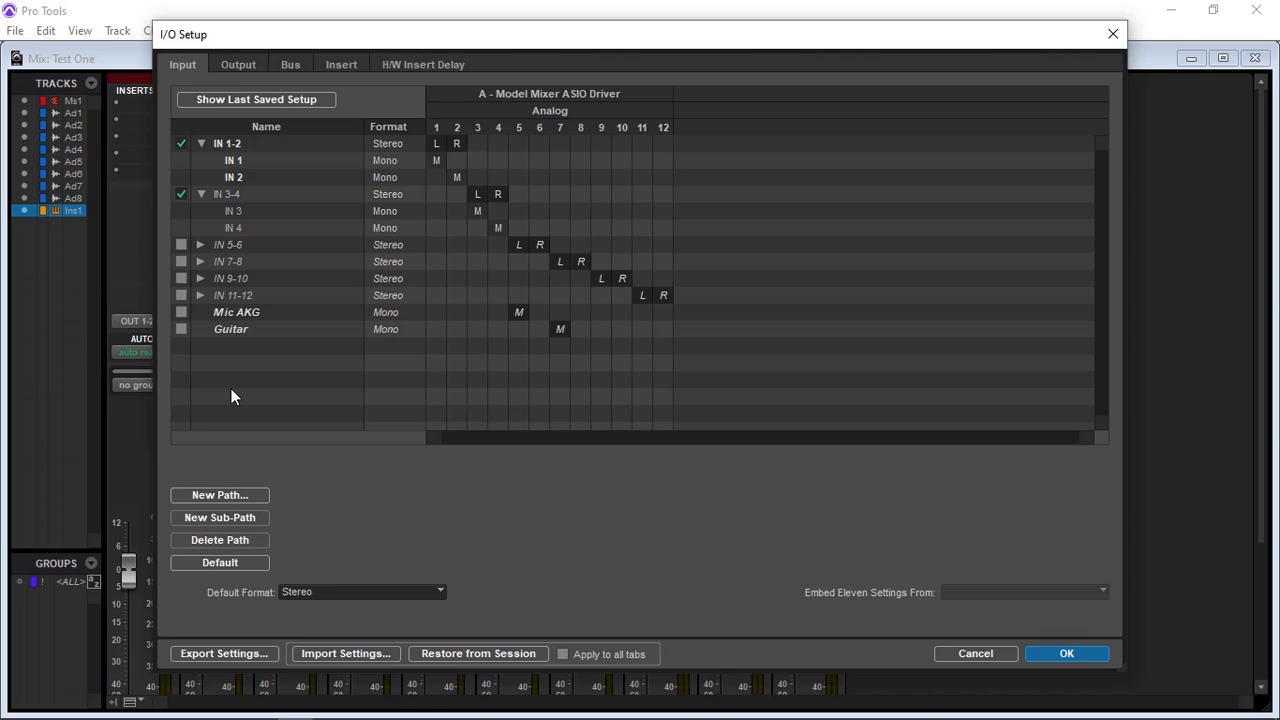
{"action": "key", "text": "Return"}
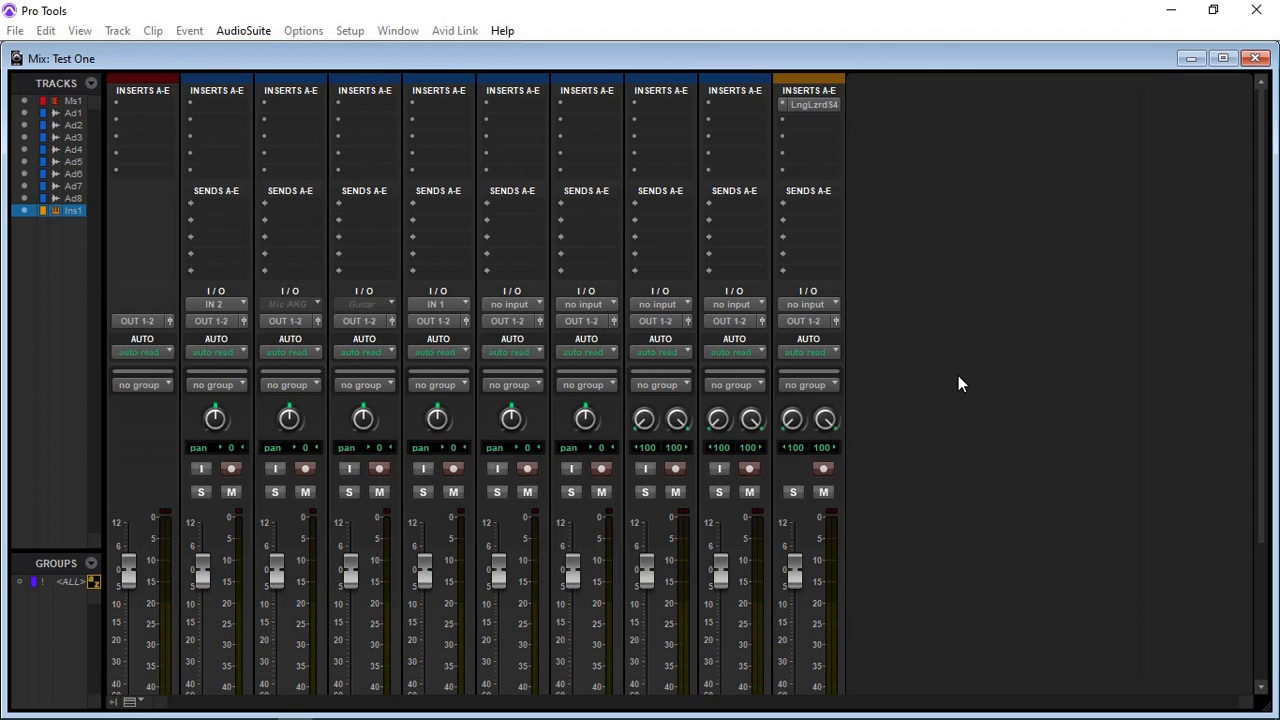